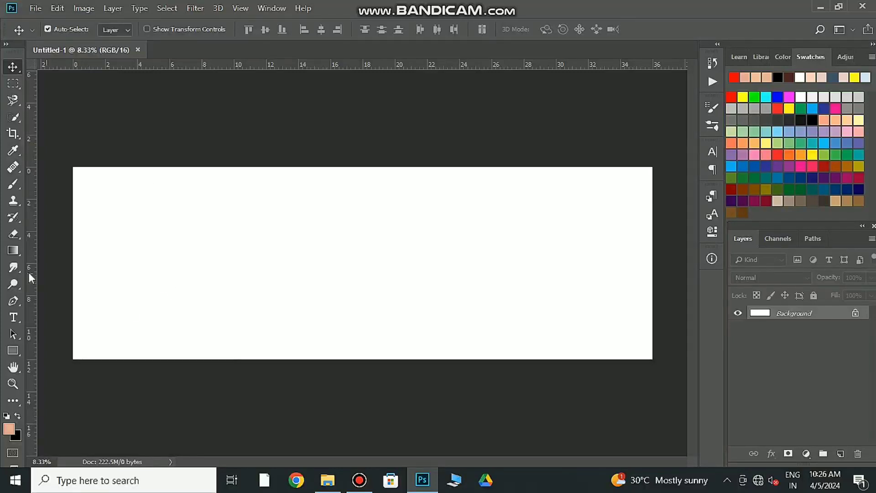
Add a vertical centre guide at 18 in and a black rectangle covering the left half.
left_click_drag(29, 272, 362, 262)
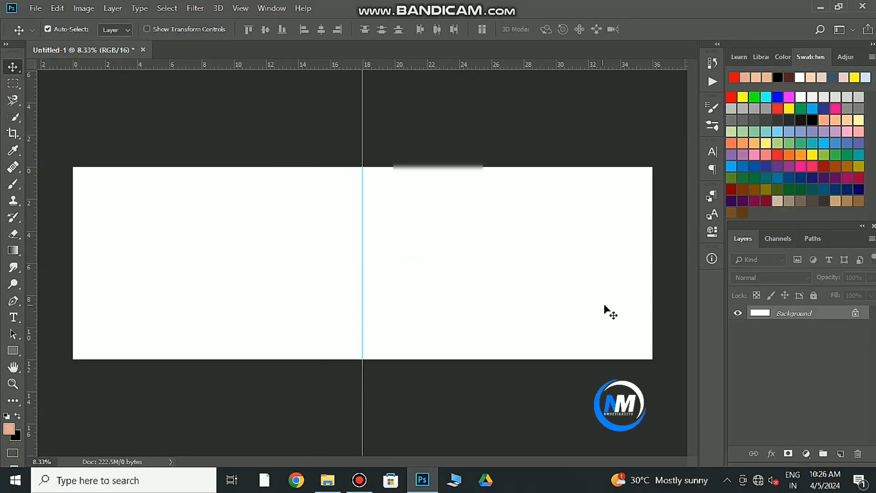
left_click(13, 350)
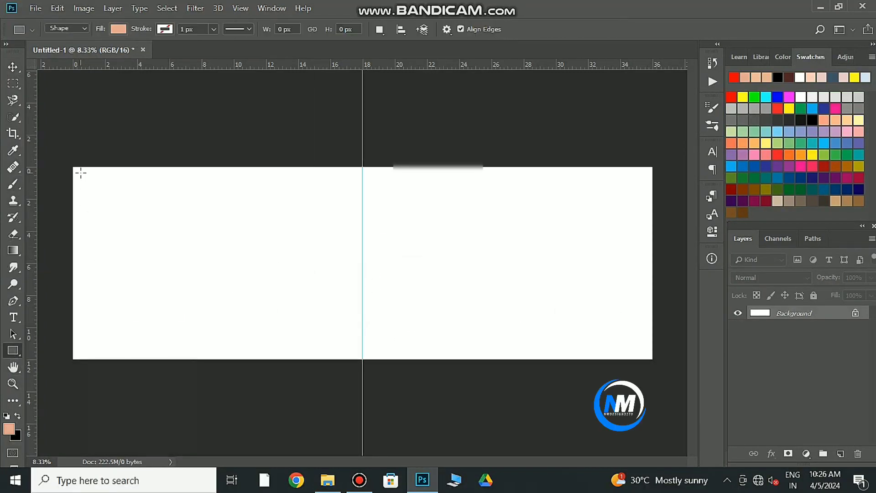
left_click_drag(73, 167, 363, 359)
left_click(529, 271)
left_click(529, 330)
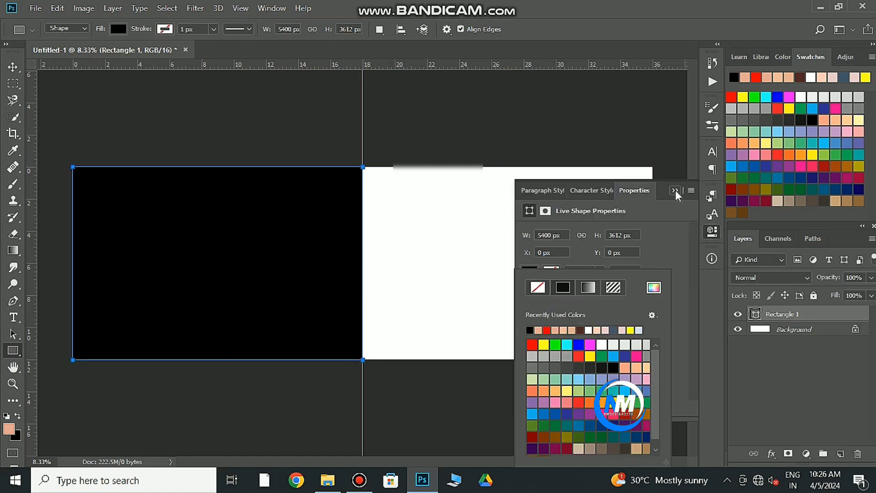
key("v")
left_click_drag(176, 269, 218, 252)
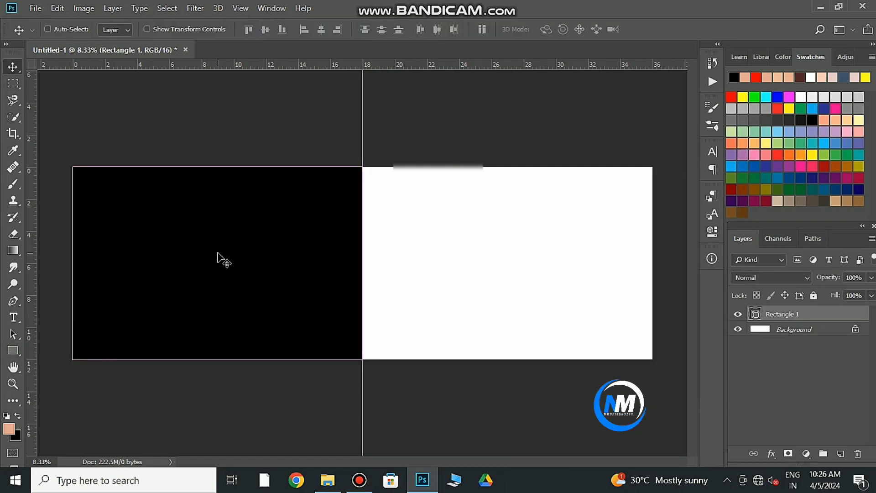
Slant the black rectangle's right edge diagonally down to the centre guide.
key("ctrl+t")
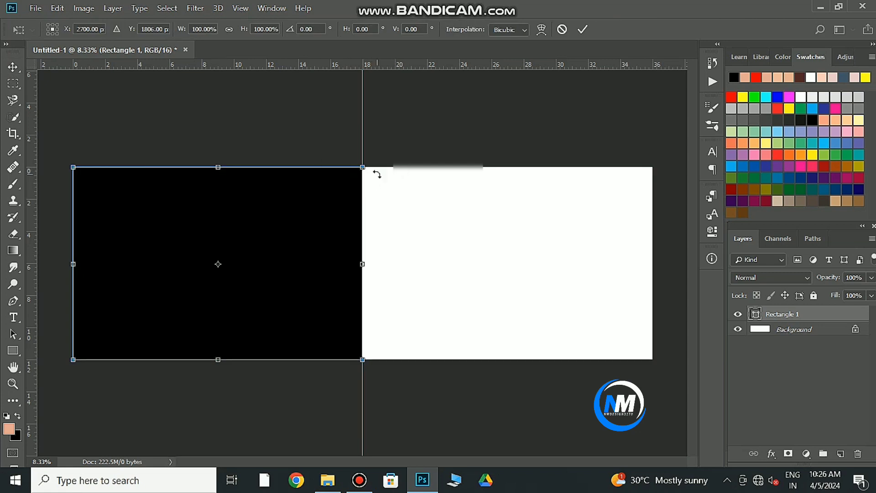
key("ctrl+plus")
mouse_move(527, 123)
left_mouse_down()
mouse_move(232, 124)
mouse_move(244, 123)
left_mouse_up()
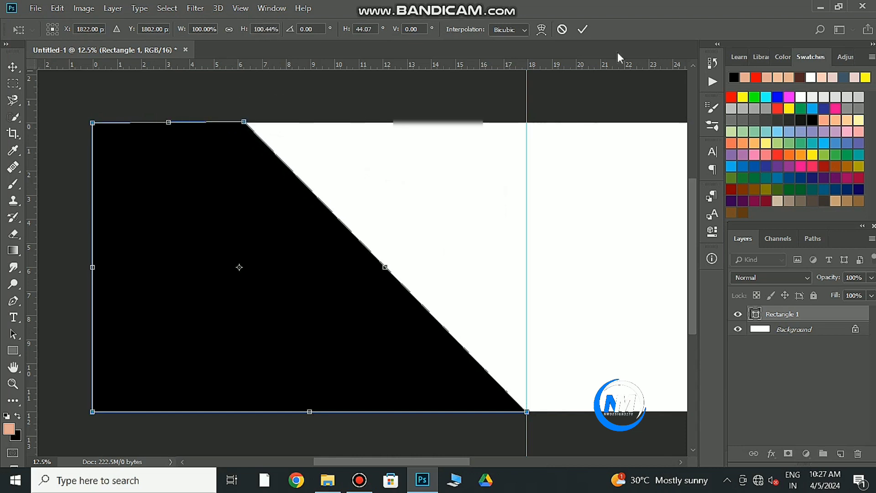
left_click_drag(243, 122, 236, 122)
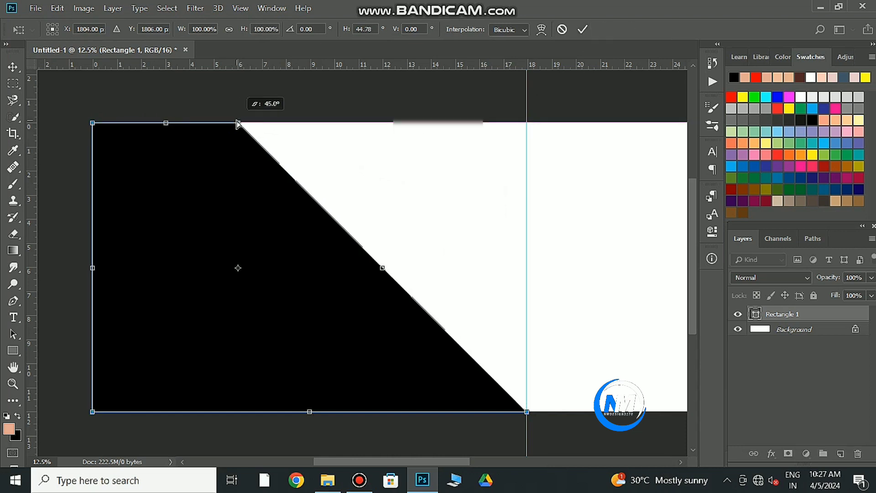
left_click(582, 29)
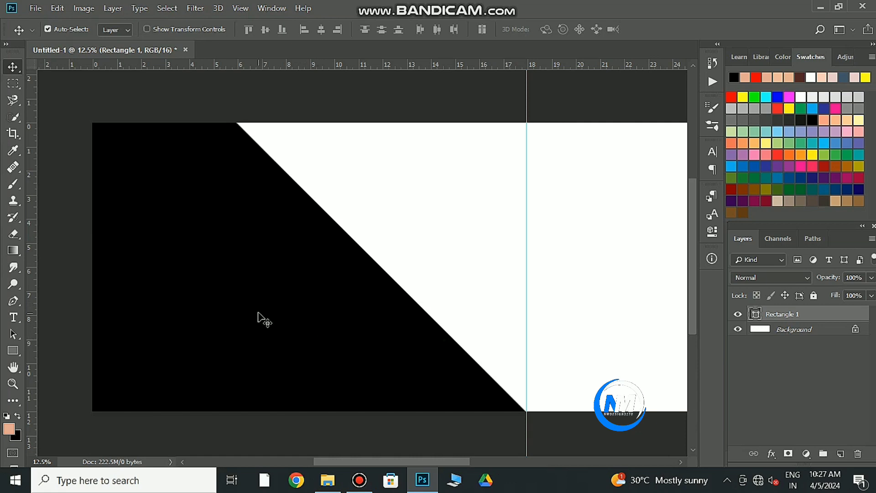
Draw a second black rectangle beside the slanted edge.
key("u")
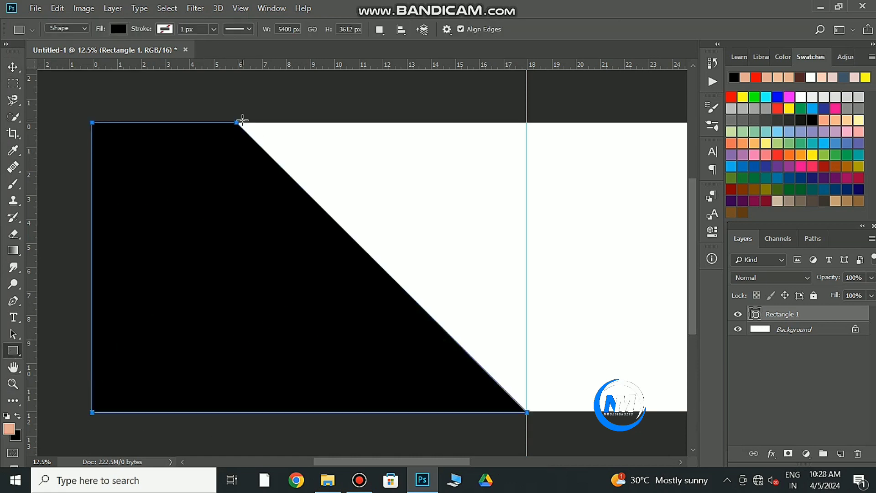
left_click_drag(242, 120, 527, 403)
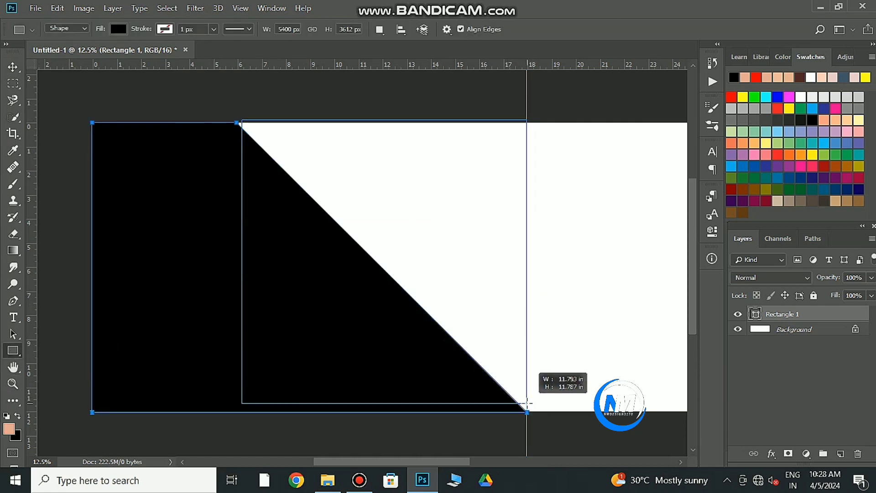
mouse_move(242, 404)
left_mouse_down()
mouse_move(364, 406)
mouse_move(263, 406)
left_mouse_up()
left_click_drag(325, 237, 317, 227)
Skew the second rectangle into a thin diagonal band, leaving a narrow white gap.
key("ctrl+t")
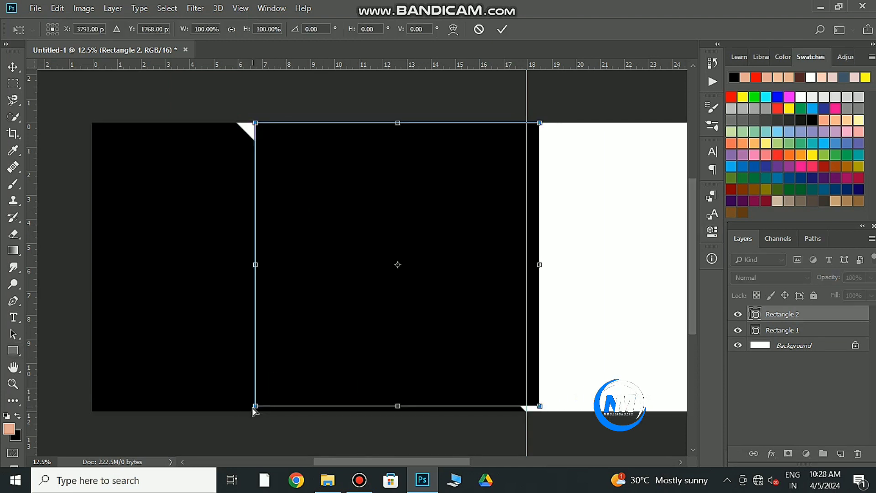
left_click_drag(254, 407, 520, 393)
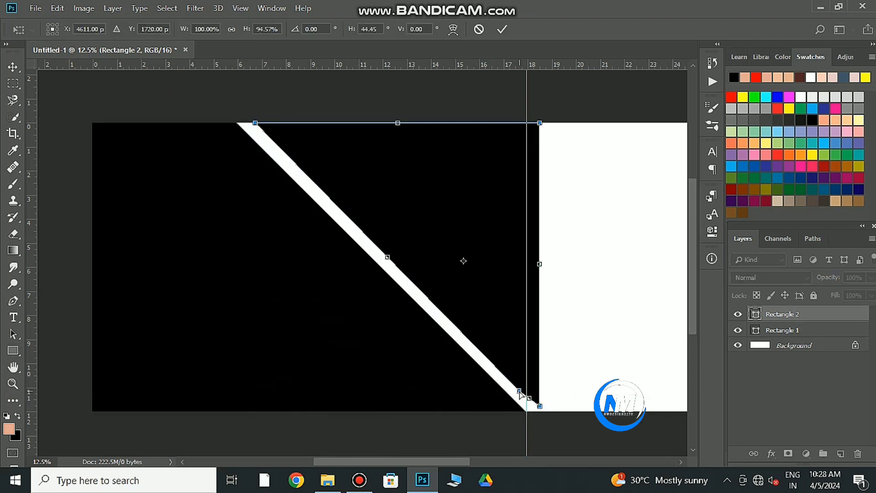
left_click_drag(521, 394, 527, 411)
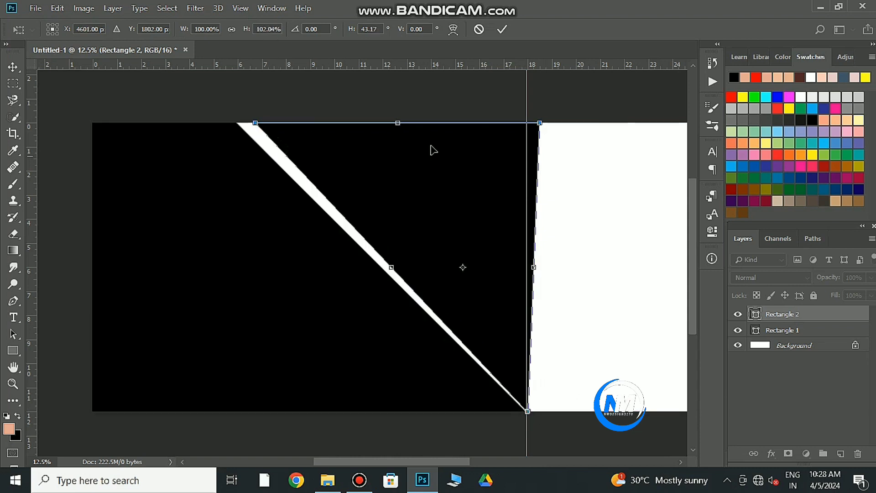
left_click_drag(539, 123, 285, 123)
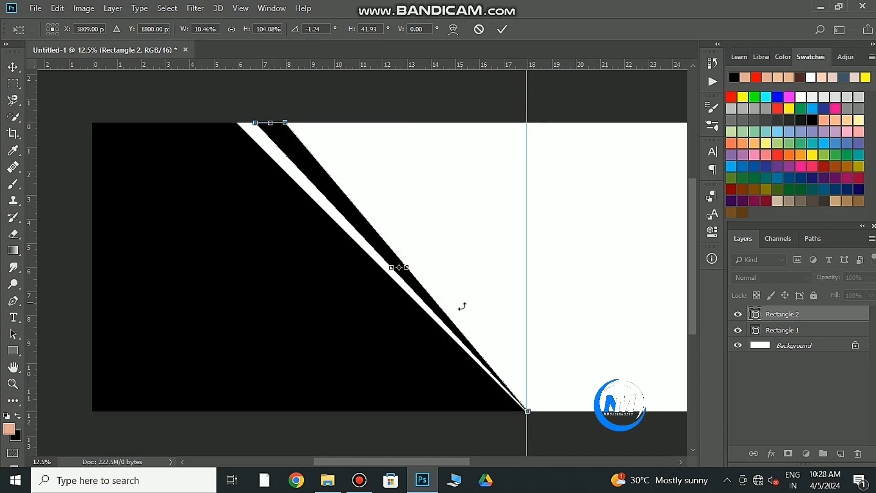
key("Return")
key("Return")
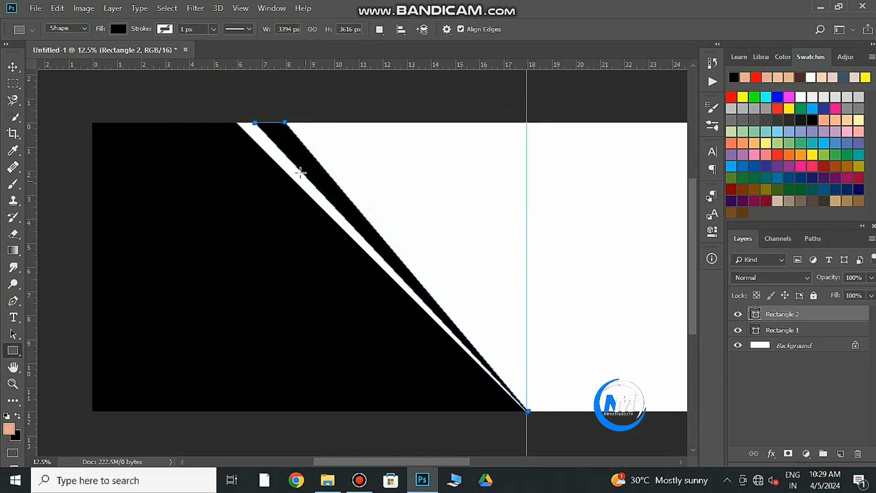
key("v")
left_click(446, 231)
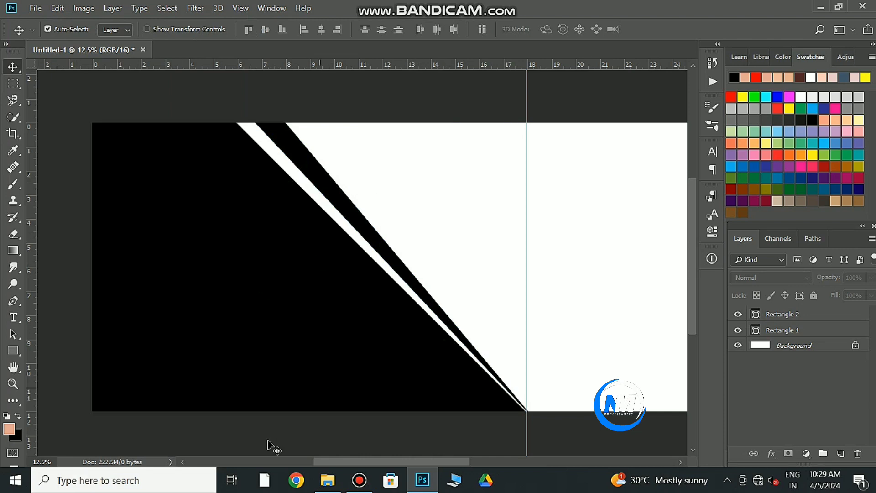
Draw a peach circle and position it over the diagonal edge.
right_click(13, 350)
left_click(54, 376)
left_click_drag(421, 154, 534, 294)
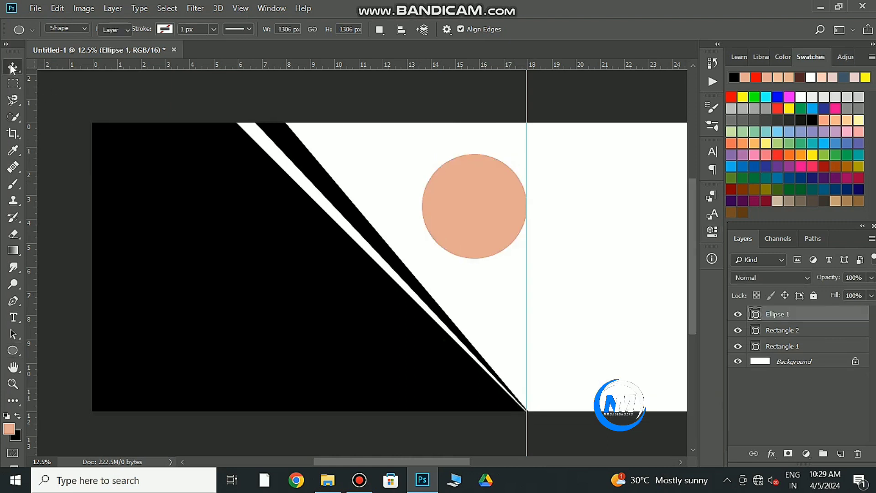
key("v")
mouse_move(454, 209)
left_mouse_down()
mouse_move(430, 214)
mouse_move(374, 198)
left_mouse_up()
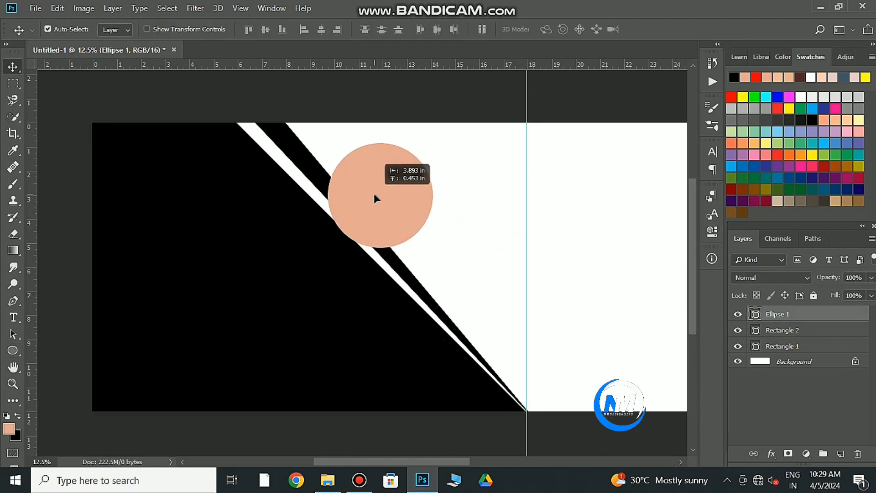
left_click_drag(375, 194, 365, 204)
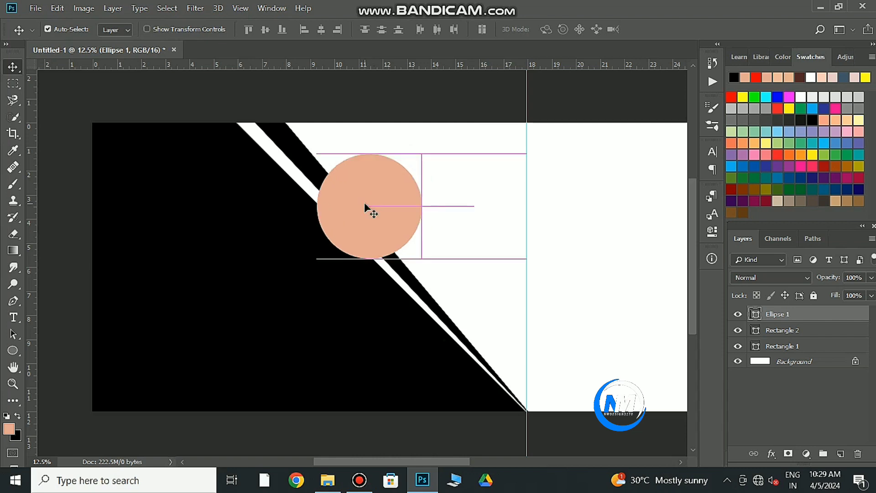
Enlarge the circle slightly and send it behind the black shape.
key("ctrl+t")
left_click_drag(422, 259, 429, 266)
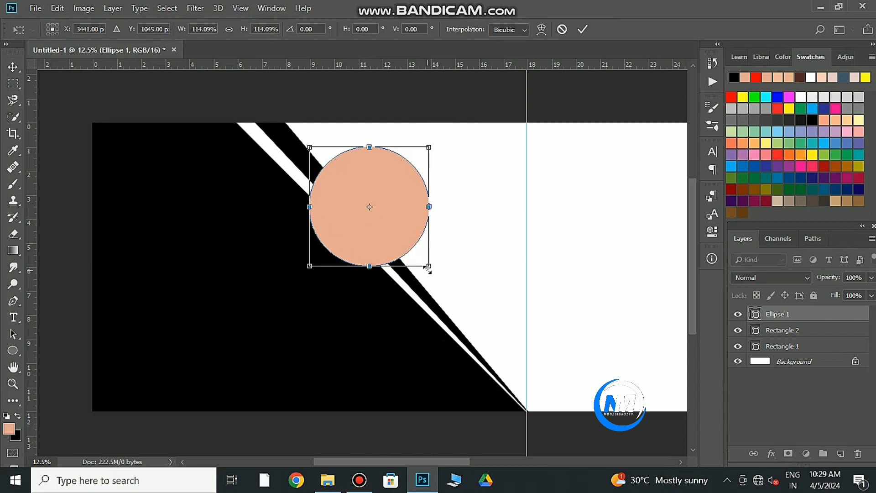
key("Return")
left_click_drag(403, 208, 404, 199)
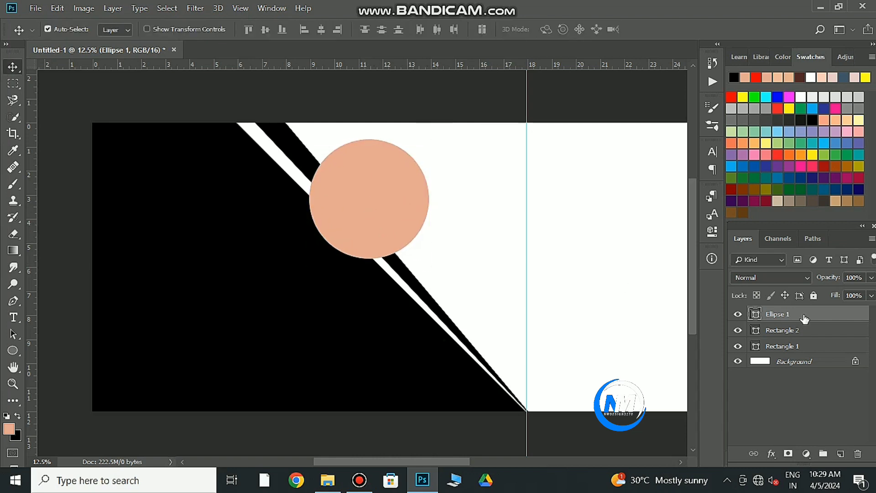
key("ctrl+bracketleft")
key("ctrl+bracketleft")
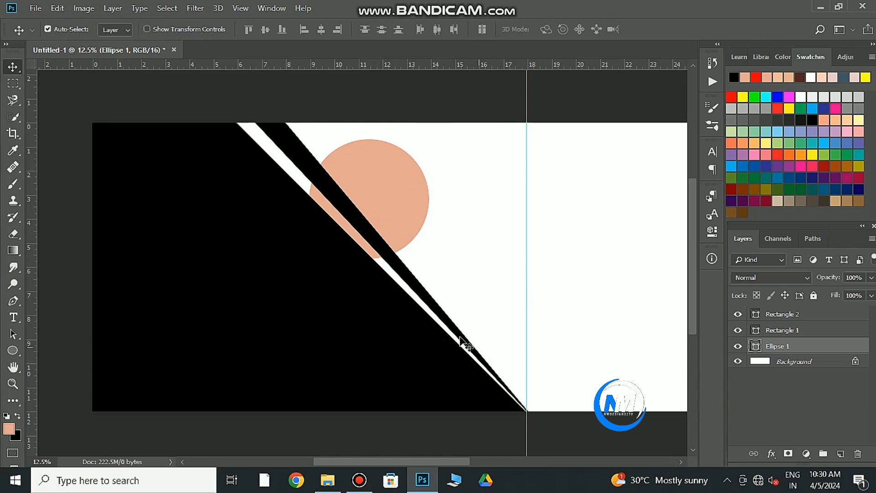
Delete the thin diagonal band.
left_click(450, 320)
key("ctrl+t")
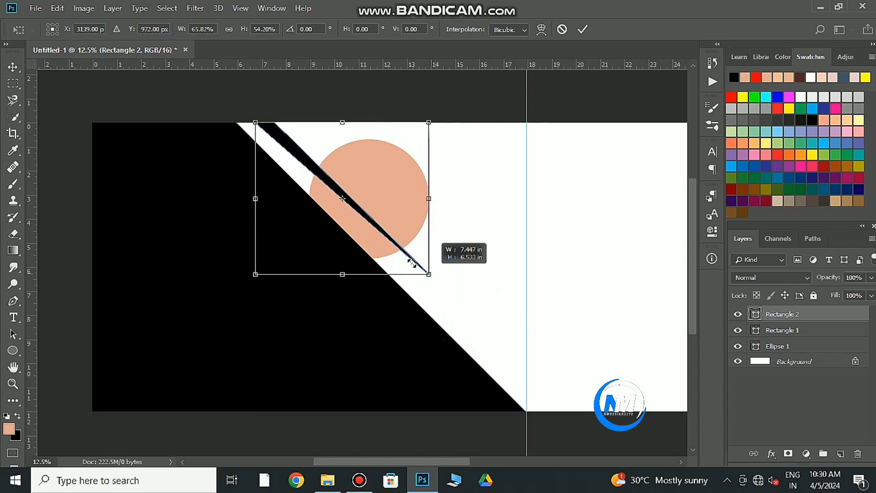
left_click_drag(529, 410, 355, 210)
key("ctrl+z")
left_click(583, 30)
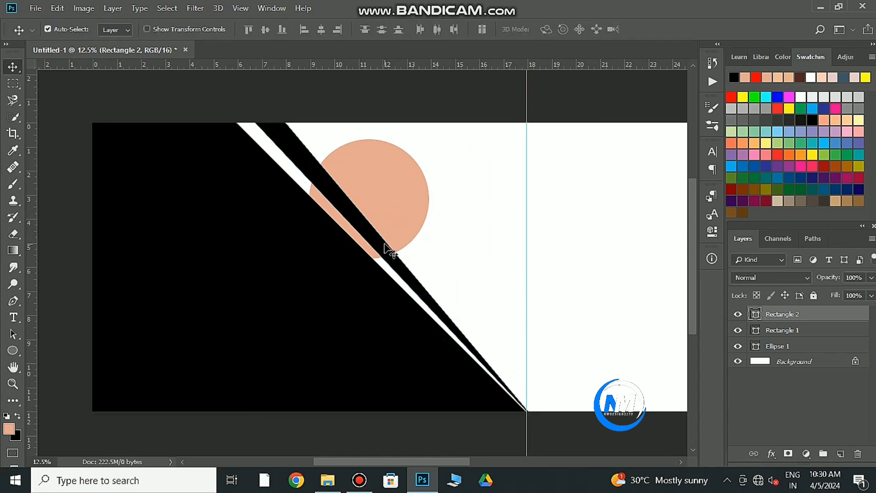
key("Delete")
Move the circle left and enlarge it to about 116%, shifting it up slightly.
mouse_move(385, 215)
left_mouse_down()
mouse_move(368, 214)
mouse_move(375, 223)
left_mouse_up()
key("ctrl+t")
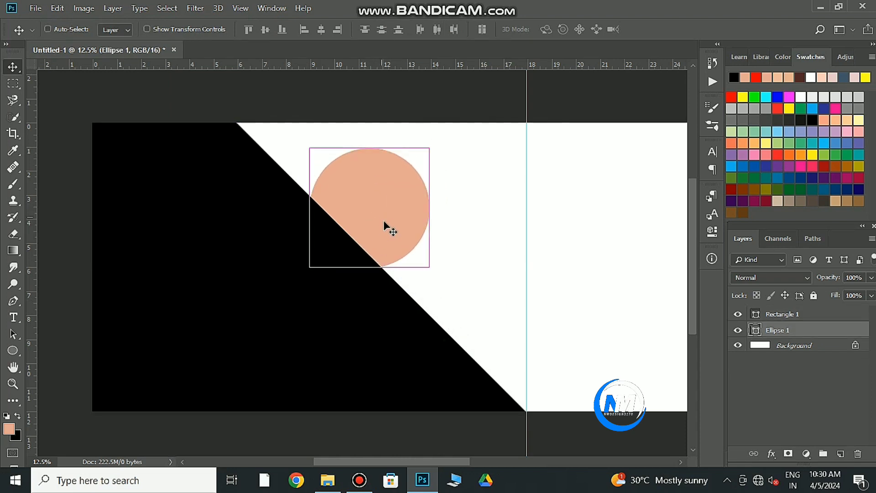
left_click_drag(429, 267, 437, 278)
left_click_drag(404, 234, 421, 209)
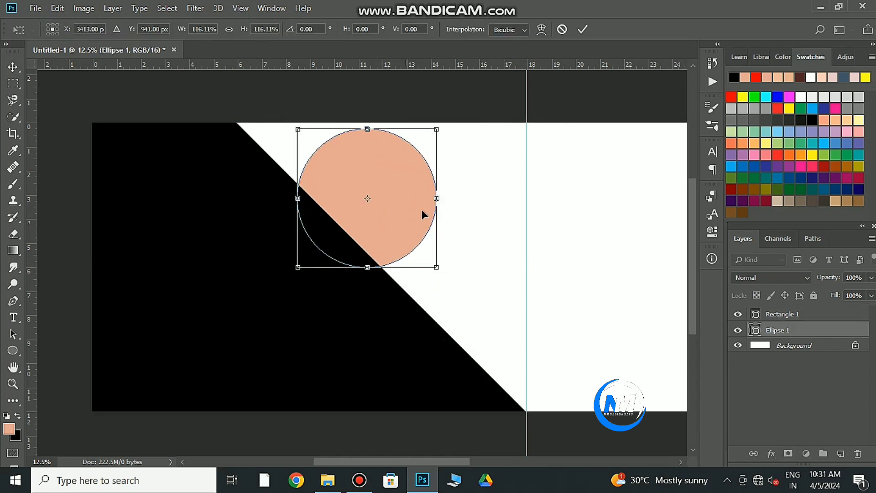
left_click(582, 30)
right_click(13, 350)
left_click(69, 352)
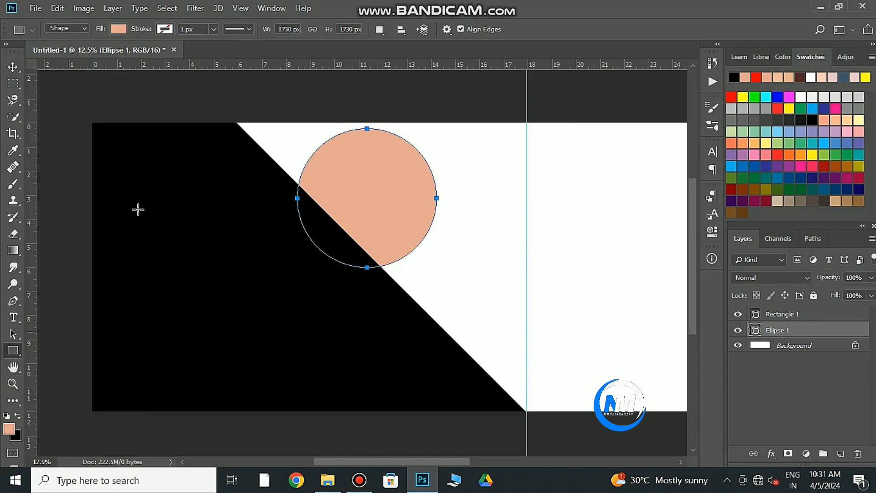
Draw a black-filled rectangle over the peach circle near the top.
left_click_drag(262, 119, 367, 197)
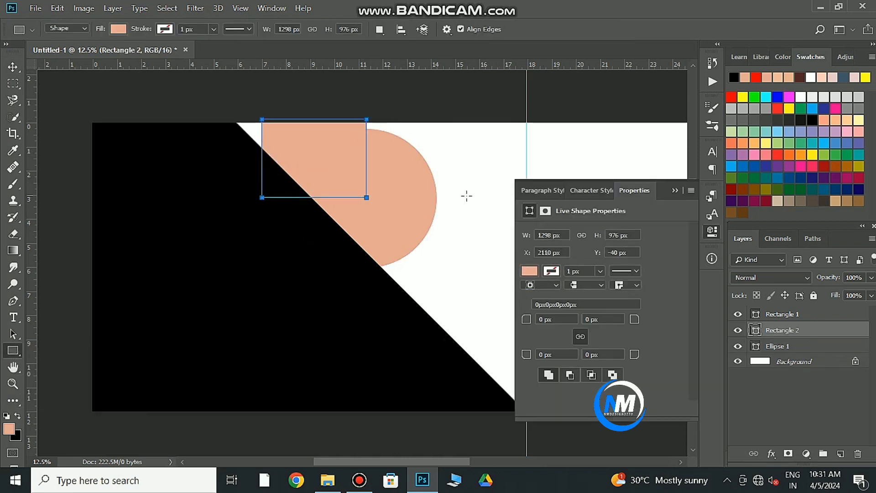
left_click(529, 270)
left_click(529, 330)
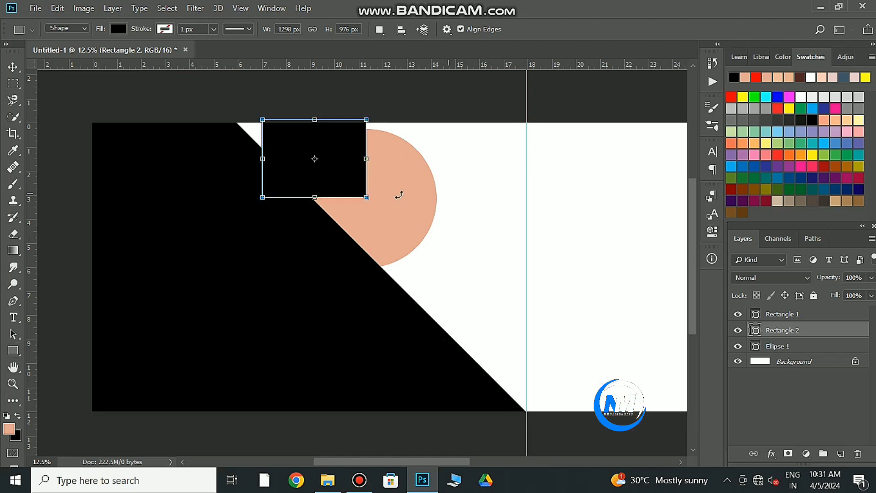
Reshape the black rectangle into a short band slanting along the diagonal edge.
key("ctrl+t")
left_click_drag(263, 198, 312, 171)
left_click_drag(366, 120, 299, 123)
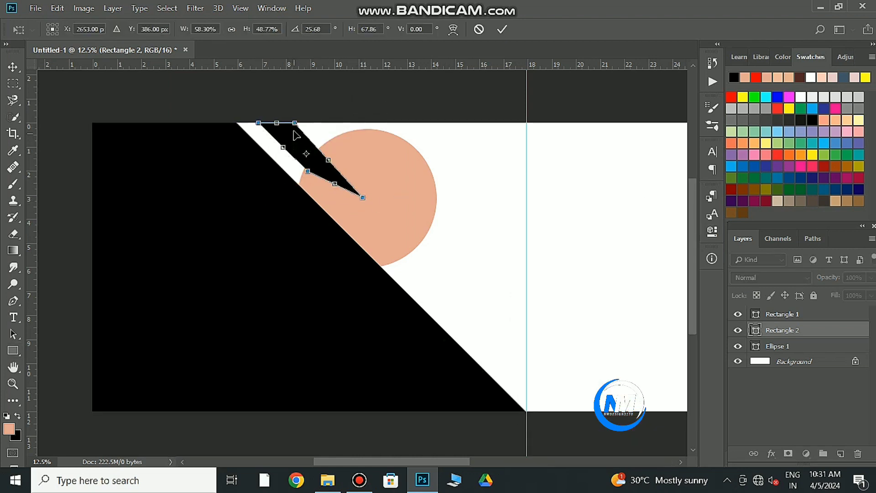
left_click_drag(366, 198, 328, 158)
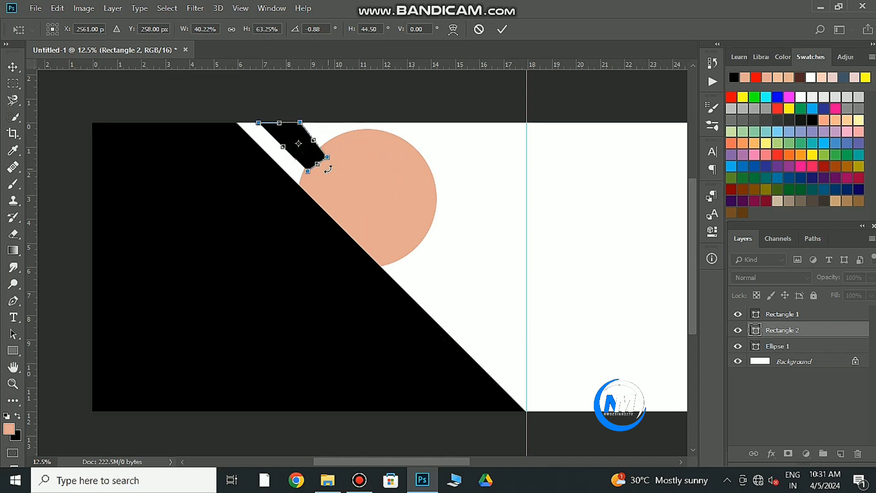
left_click(505, 30)
left_click(420, 187)
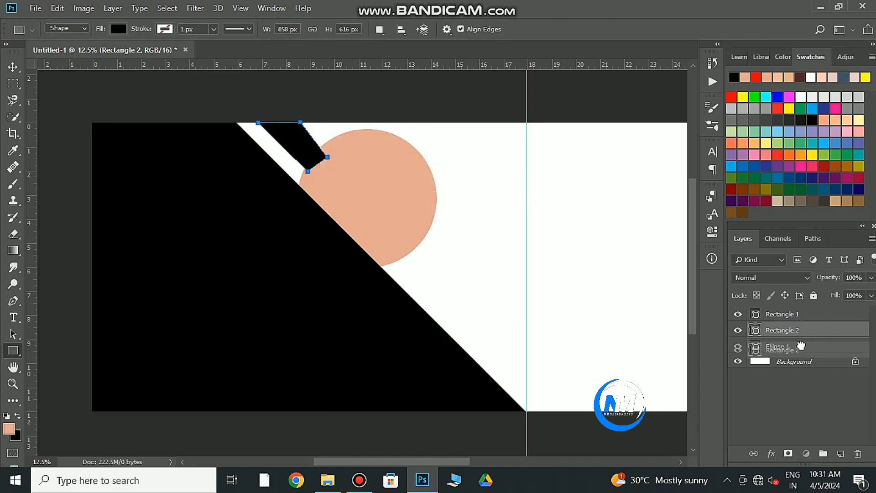
key("v")
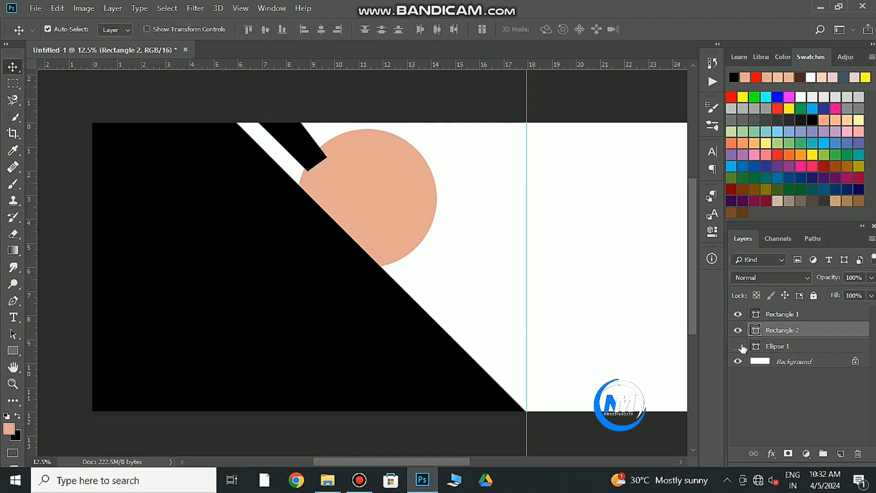
Tuck the short band behind the peach circle and draw a rectangle in the lower centre.
left_click_drag(766, 361, 767, 354)
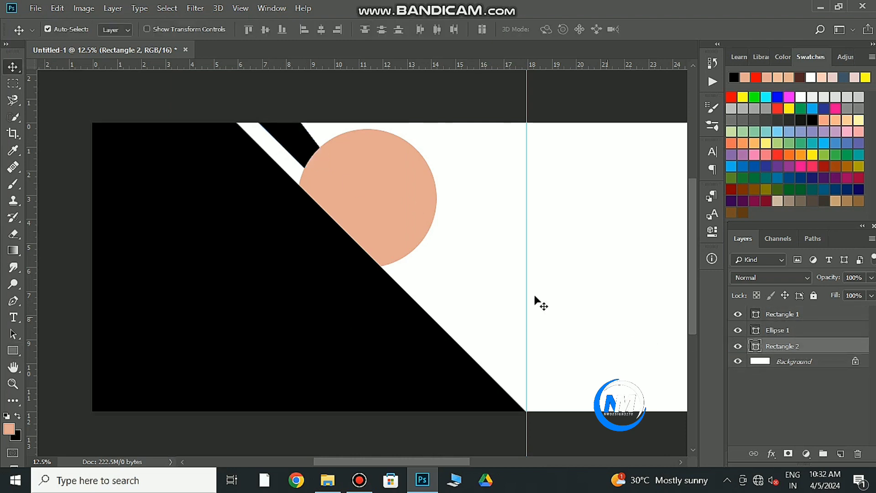
left_click_drag(292, 153, 296, 152)
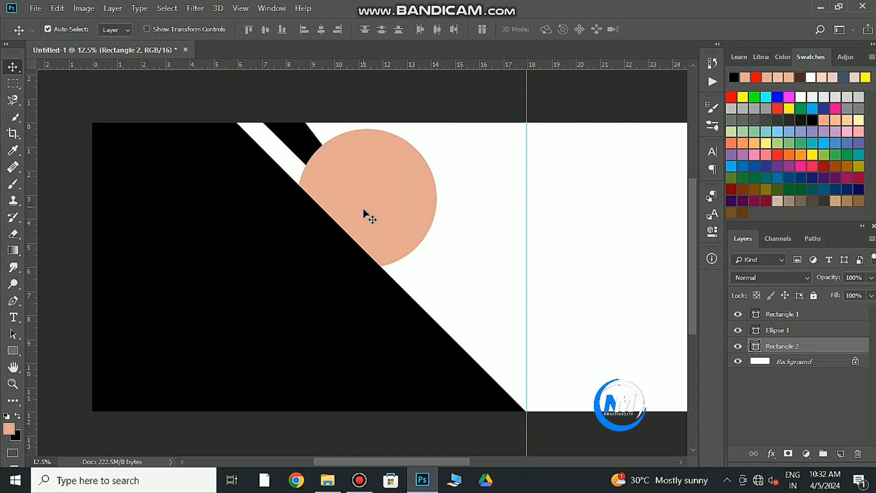
left_click(14, 349)
left_click_drag(397, 237, 526, 397)
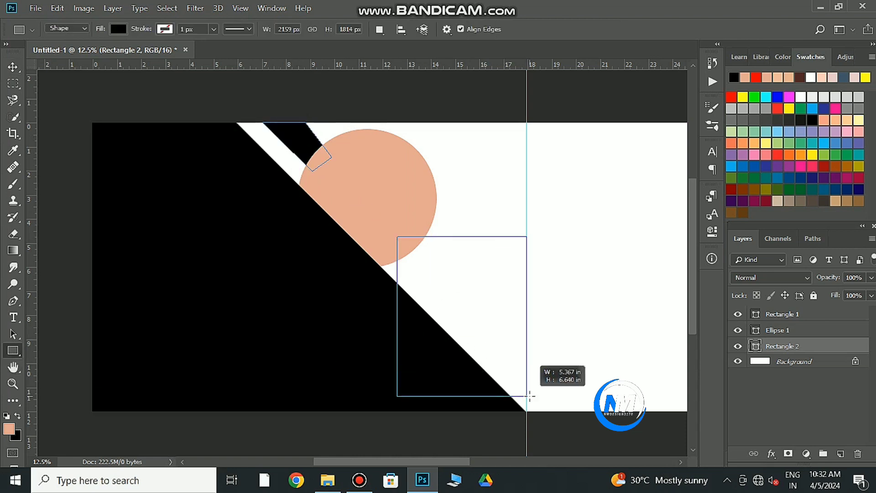
left_click(673, 191)
Reshape the new rectangle into a thin black sliver whose tip ends at bottom centre.
key("ctrl+t")
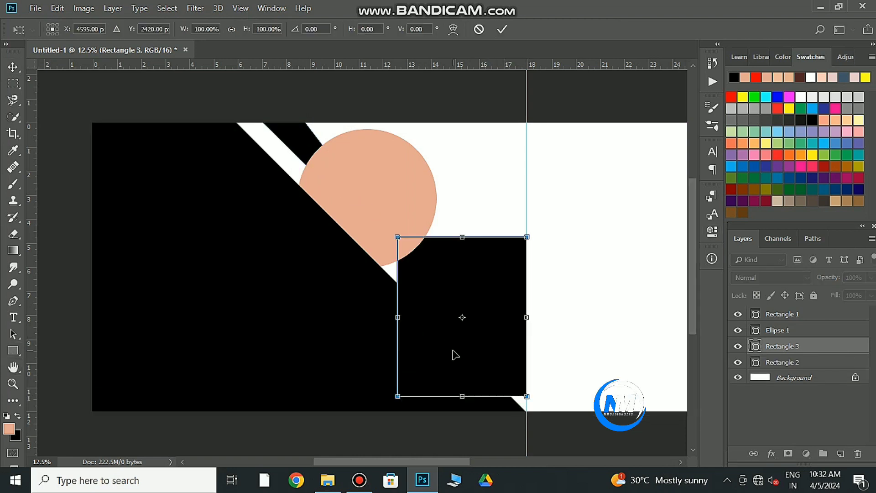
mouse_move(397, 396)
left_mouse_down()
mouse_move(524, 396)
mouse_move(527, 403)
left_mouse_up()
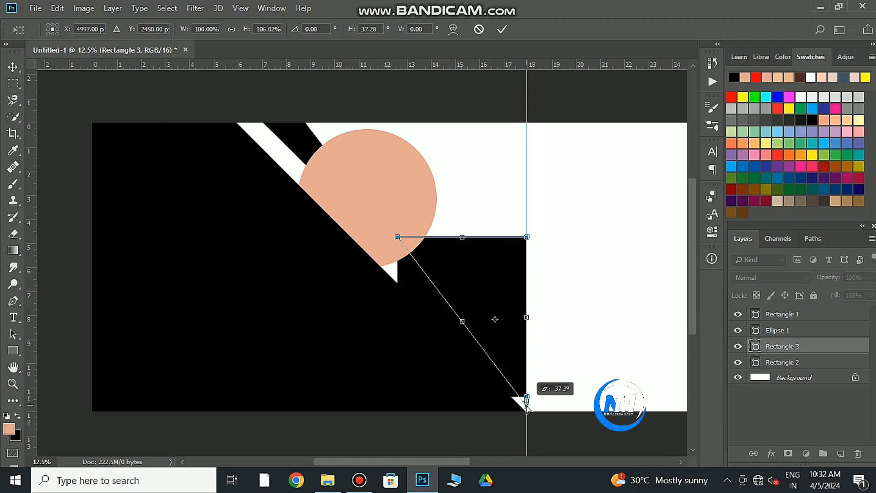
mouse_move(397, 237)
left_mouse_down()
mouse_move(418, 250)
mouse_move(390, 261)
mouse_move(413, 251)
left_mouse_up()
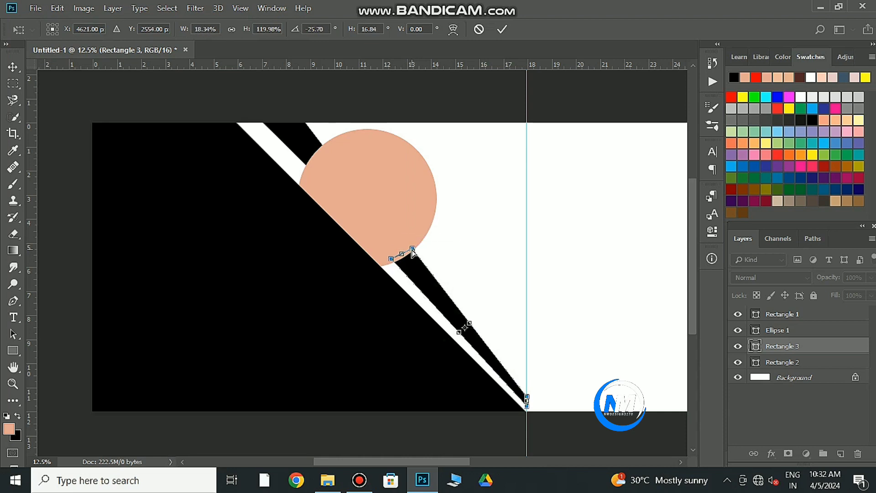
left_click_drag(526, 394, 532, 413)
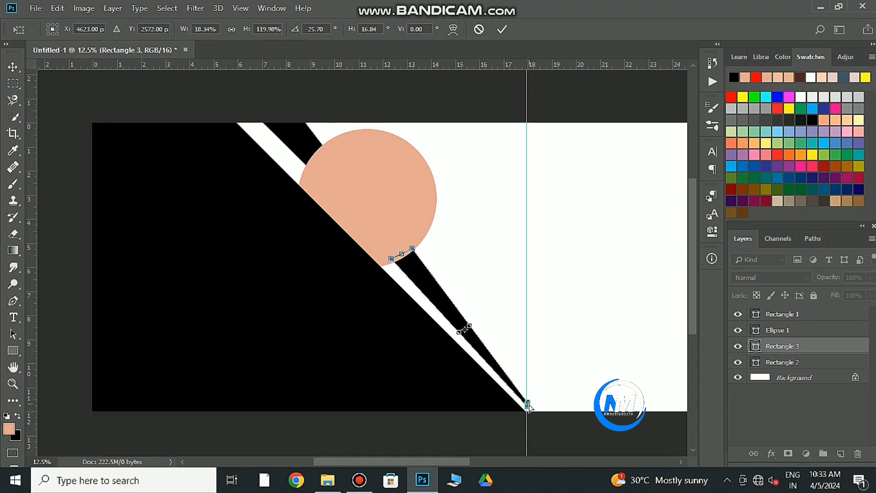
left_click_drag(528, 404, 526, 407)
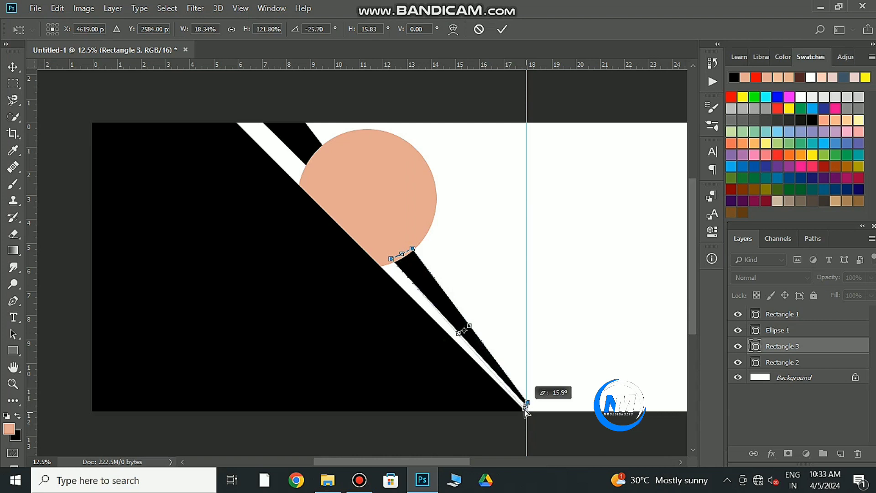
left_click(502, 28)
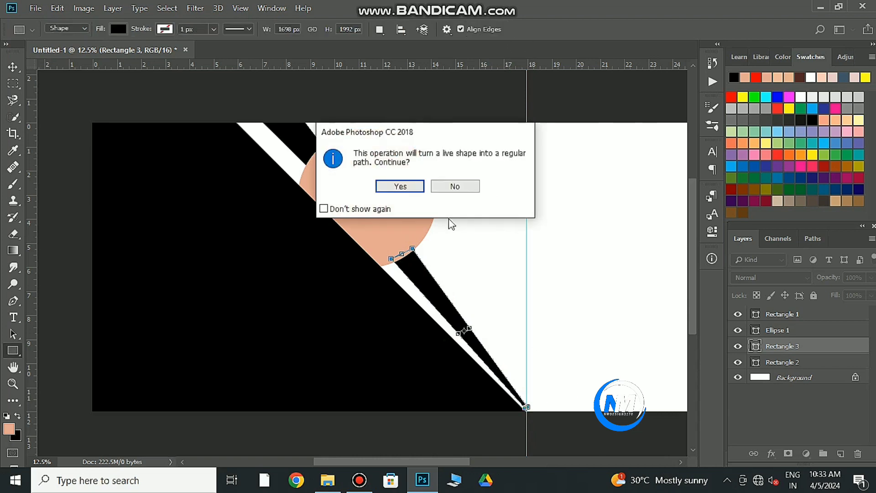
key("Return")
key("v")
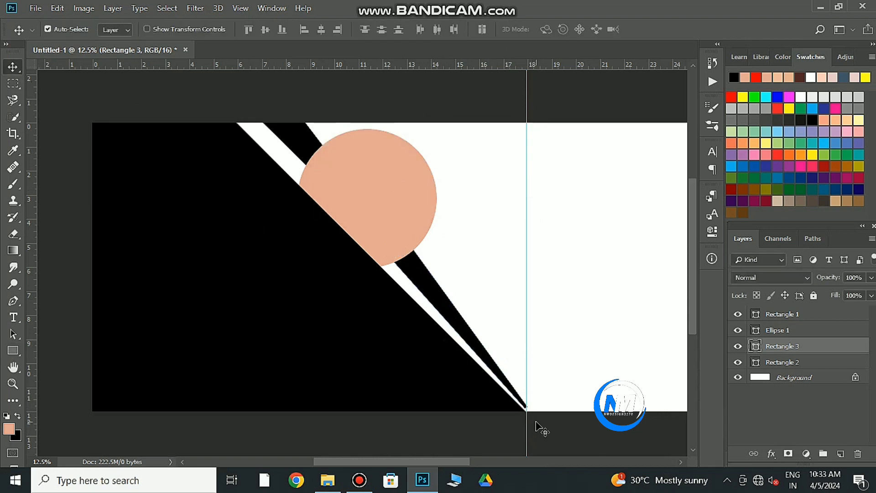
scroll(537, 430, "up", 3)
left_click_drag(537, 431, 286, 225)
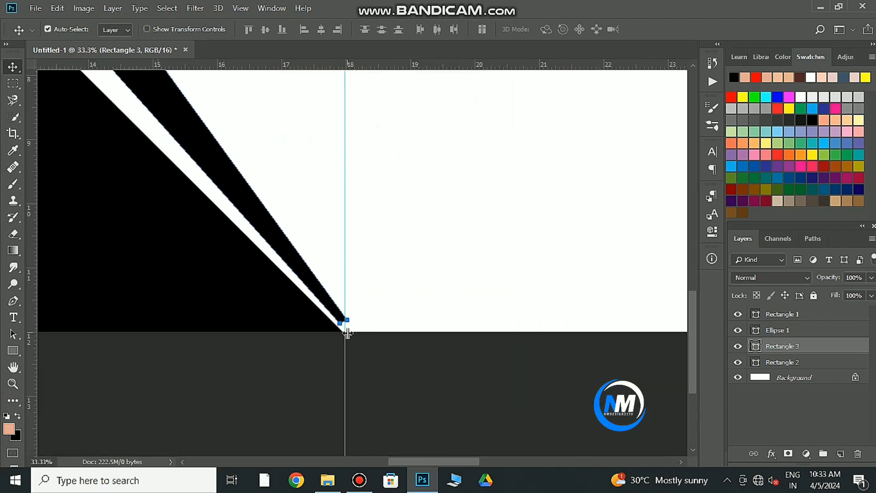
Enlarge the peach circle with free transform, then ease it back slightly.
key("ctrl+t")
key("Return")
key("ctrl+t")
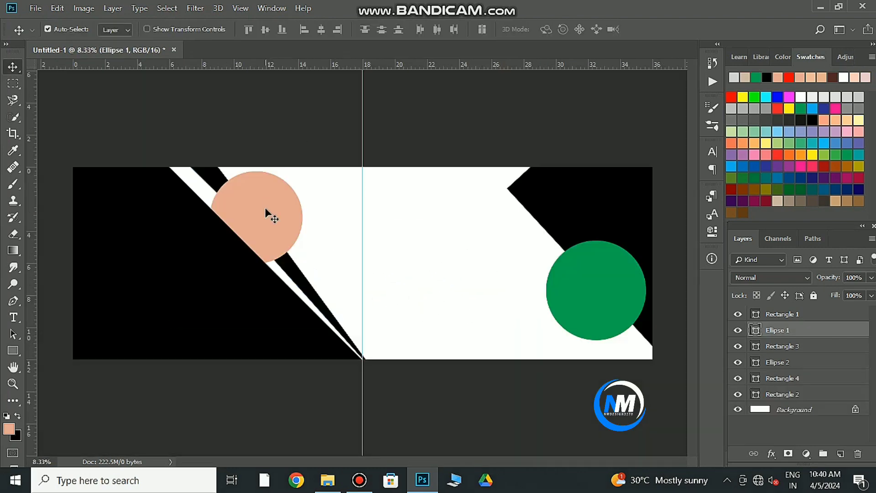
key("ctrl+t")
left_click_drag(302, 259, 316, 275)
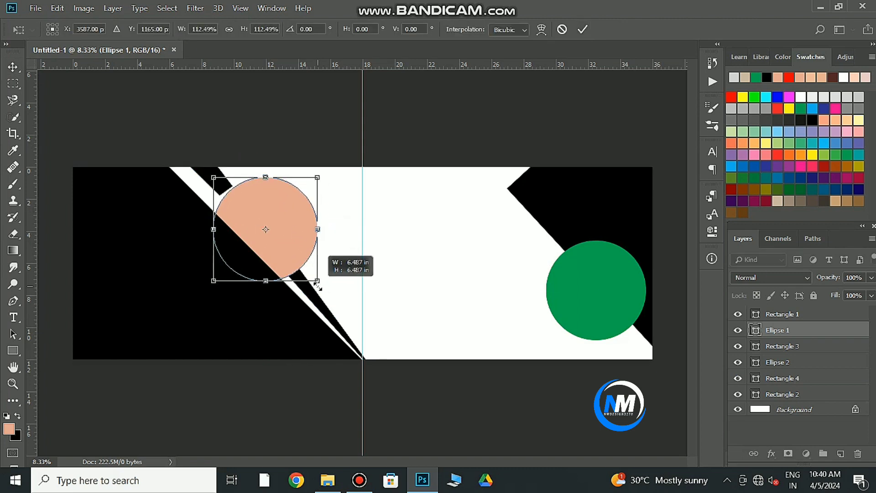
mouse_move(291, 227)
left_mouse_down()
mouse_move(305, 223)
mouse_move(287, 244)
mouse_move(286, 223)
left_mouse_up()
Settle the peach circle's final size and position.
key("Return")
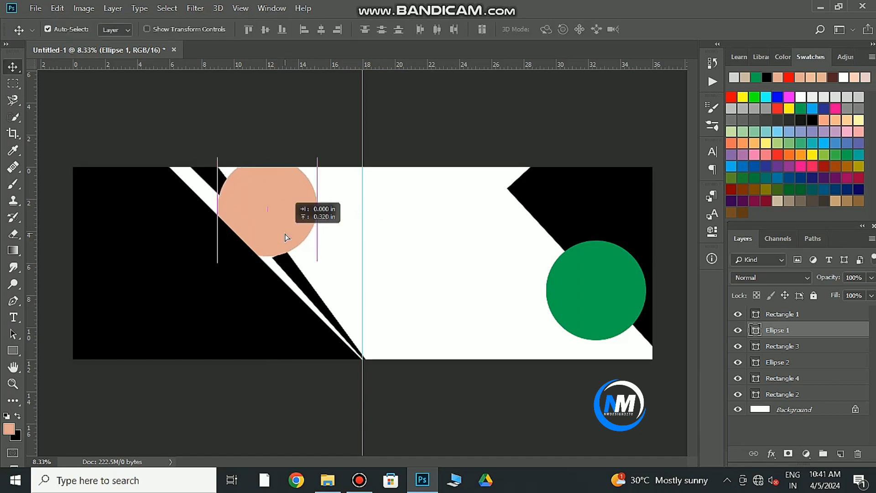
key("ctrl+t")
mouse_move(304, 263)
left_mouse_down()
mouse_move(295, 256)
mouse_move(308, 259)
left_mouse_up()
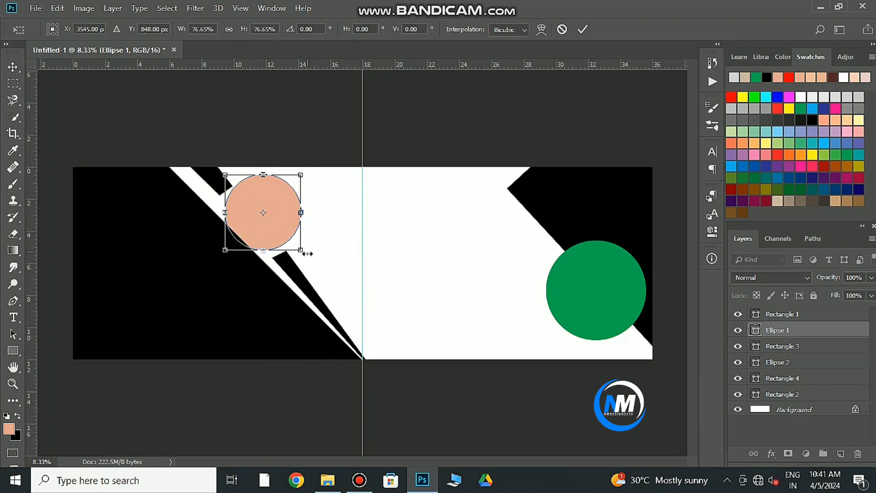
key("Return")
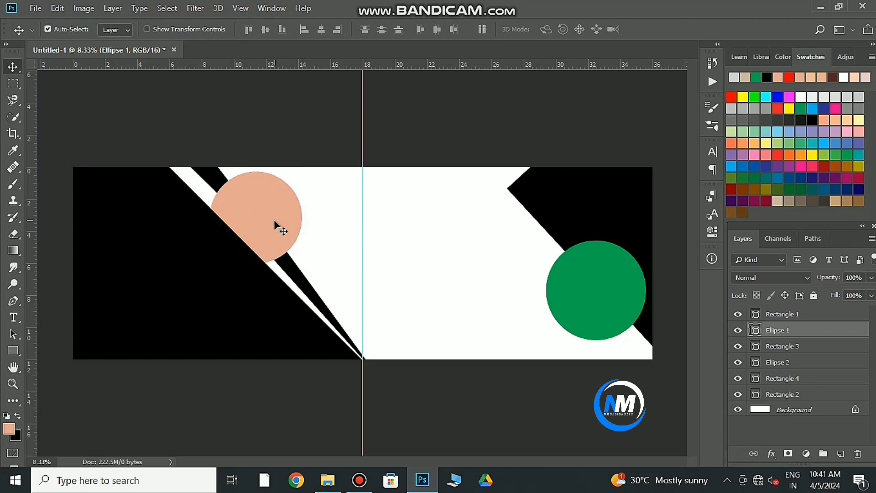
Draw a white-filled rectangle over the circle's lower-left edge.
key("ctrl+plus")
scroll(294, 266, "left", 5)
left_click(738, 314)
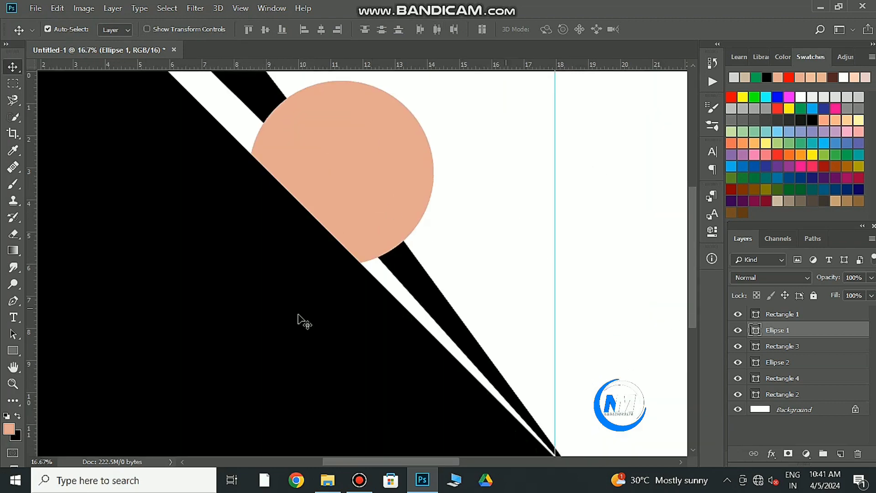
key("u")
left_click(118, 29)
left_click_drag(220, 113, 312, 288)
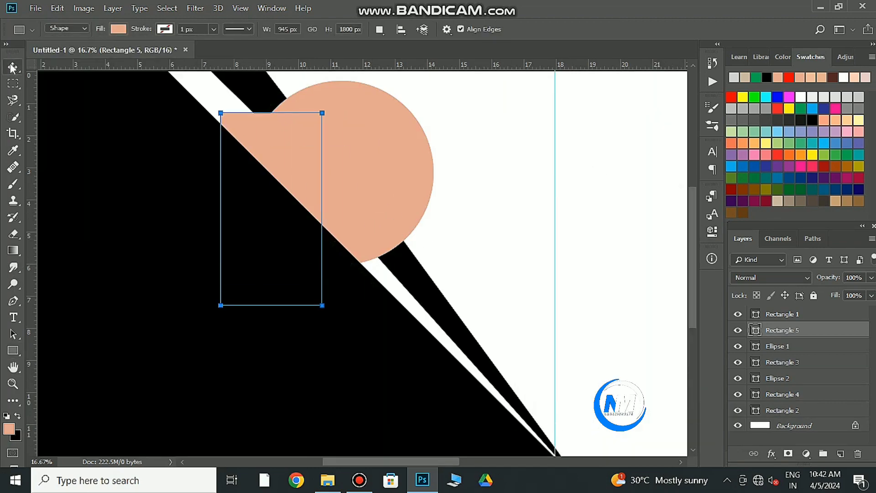
double_click(755, 330)
left_click(466, 248)
key("Return")
key("ctrl+t")
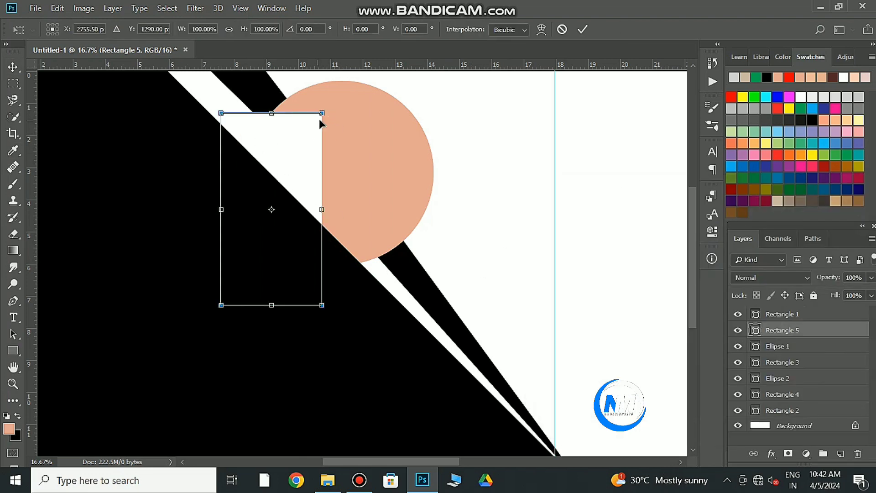
Move the white shape's corners onto the circle edge along the black diagonal.
left_click_drag(322, 114, 266, 122)
left_click_drag(322, 305, 378, 258)
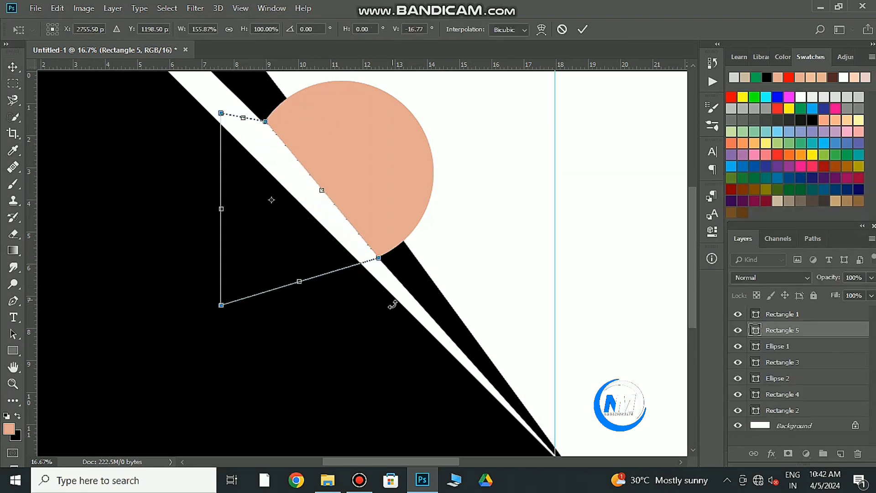
scroll(372, 264, "up", 6)
left_click_drag(456, 196, 452, 195)
mouse_move(462, 229)
left_mouse_down()
mouse_move(390, 372)
mouse_move(355, 220)
left_mouse_up()
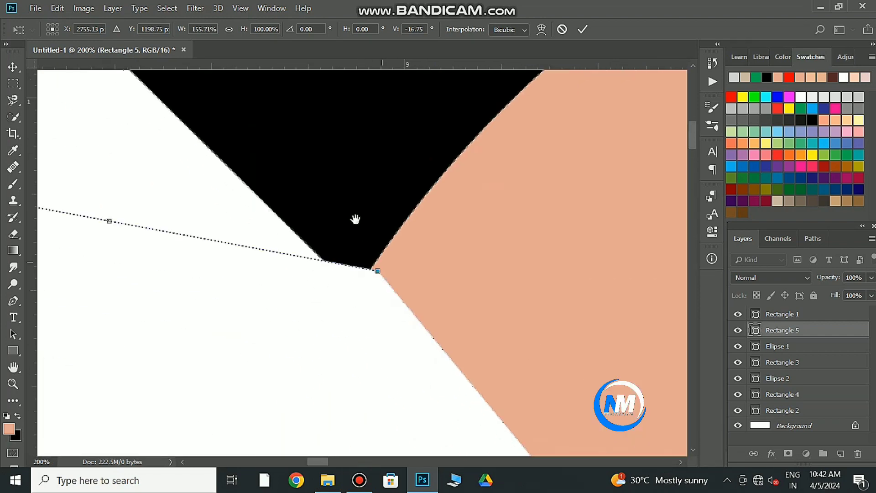
mouse_move(377, 271)
left_mouse_down()
mouse_move(348, 303)
mouse_move(354, 292)
left_mouse_up()
key("Return")
key("ctrl+0")
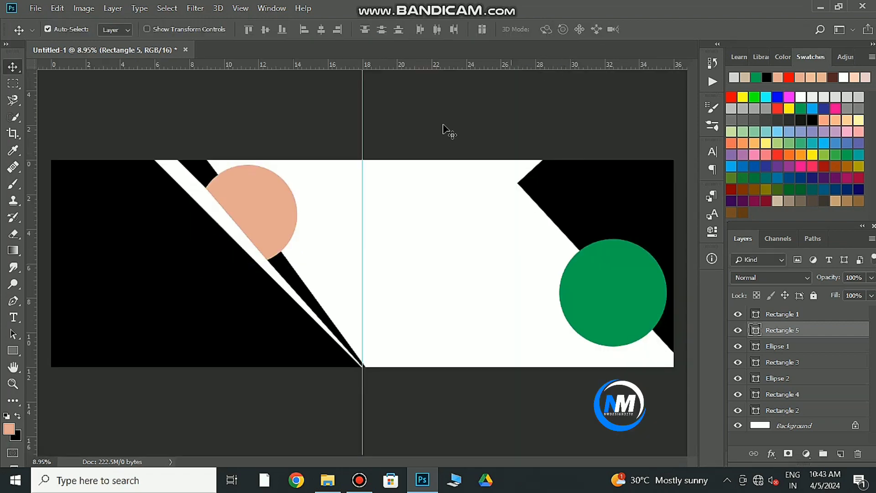
Open the sea couple photo from Downloads in Photoshop's Camera Raw.
left_click(328, 480)
scroll(446, 288, "up", 10)
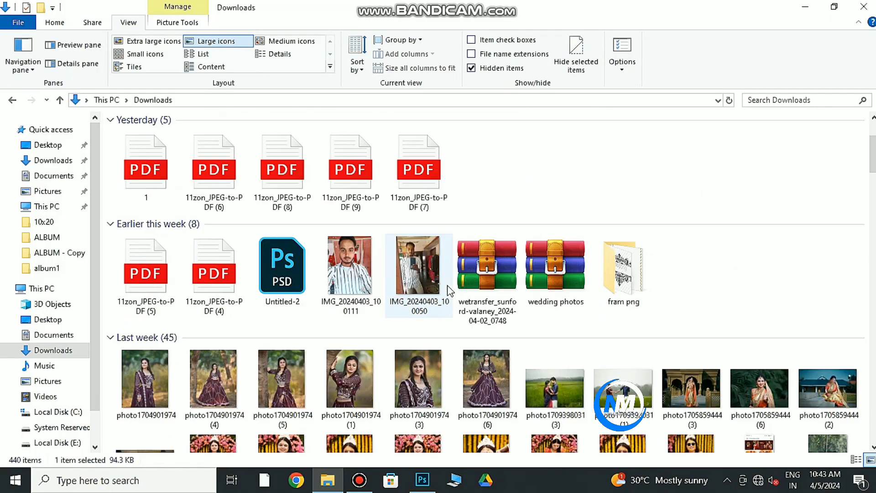
scroll(447, 288, "up", 5)
mouse_move(145, 155)
left_mouse_down()
mouse_move(421, 484)
mouse_move(626, 323)
left_mouse_up()
Raise exposure and shadows, lower highlights and blacks, cool the temperature, and place the photo.
mouse_move(751, 214)
left_mouse_down()
mouse_move(763, 215)
mouse_move(763, 234)
left_mouse_up()
left_click_drag(759, 252, 730, 252)
left_click_drag(785, 272, 788, 271)
left_click_drag(736, 310, 723, 310)
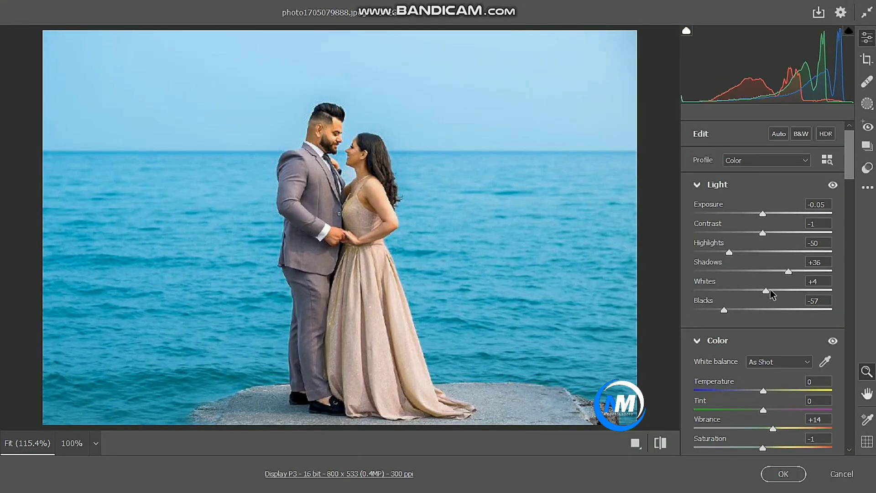
left_click_drag(763, 214, 766, 213)
left_click_drag(763, 391, 724, 391)
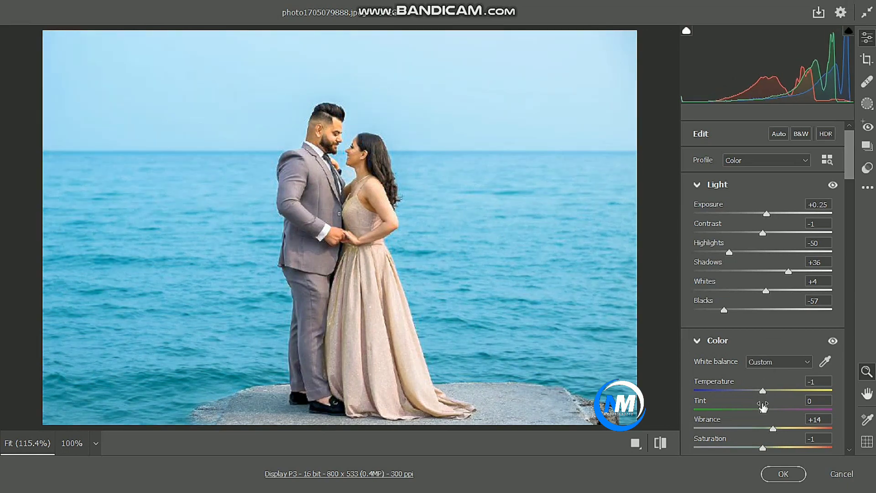
scroll(756, 384, "down", 15)
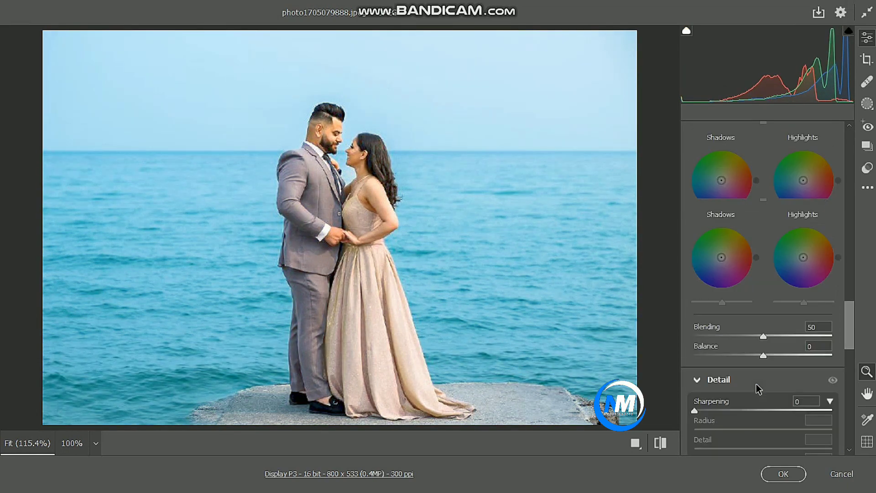
scroll(756, 385, "up", 5)
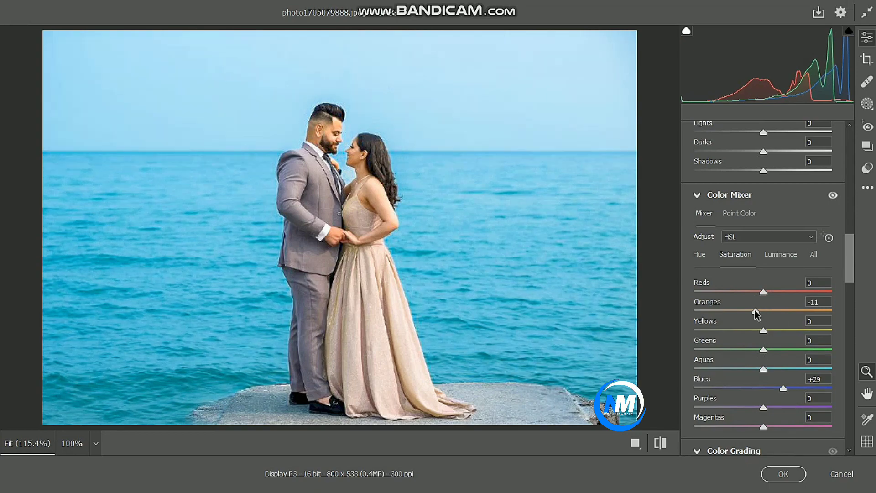
left_click(783, 474)
Scale the photo over the left page and clip it into the diagonal panel.
mouse_move(362, 264)
left_mouse_down()
mouse_move(111, 238)
mouse_move(185, 340)
mouse_move(318, 362)
mouse_move(278, 330)
mouse_move(280, 253)
left_mouse_up()
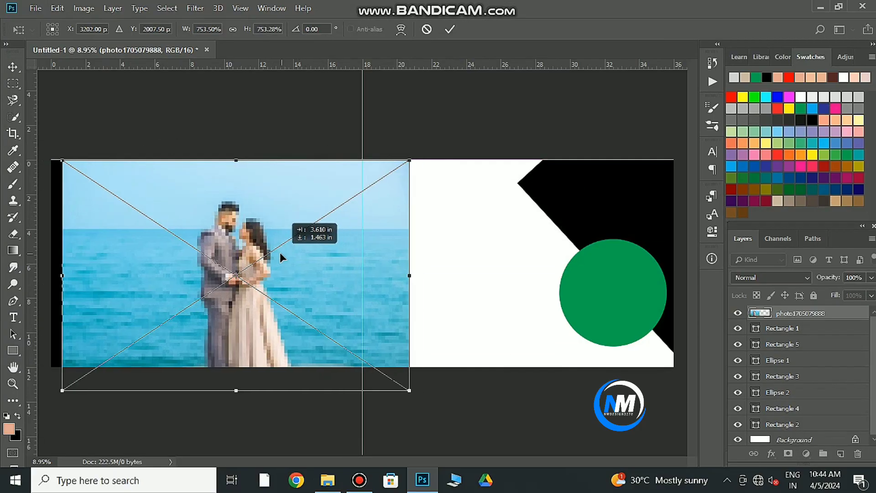
mouse_move(411, 391)
left_mouse_down()
mouse_move(329, 375)
mouse_move(346, 381)
left_mouse_up()
key("Return")
right_click(801, 313)
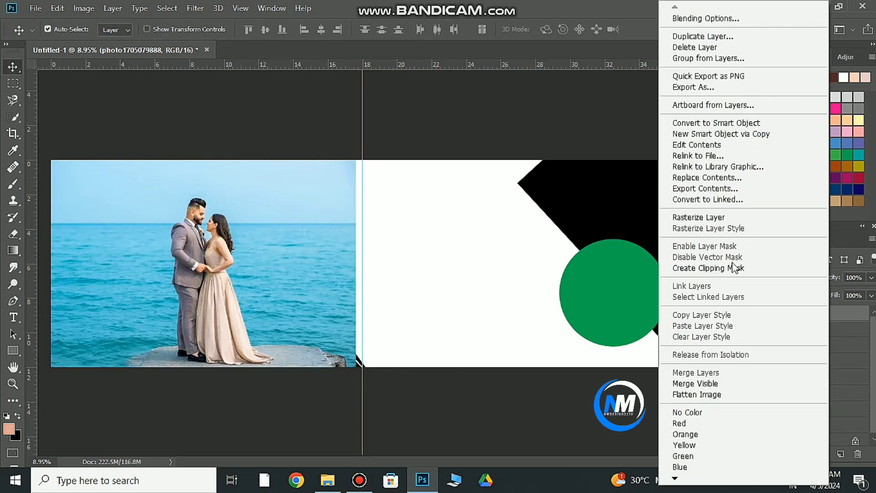
left_click(743, 266)
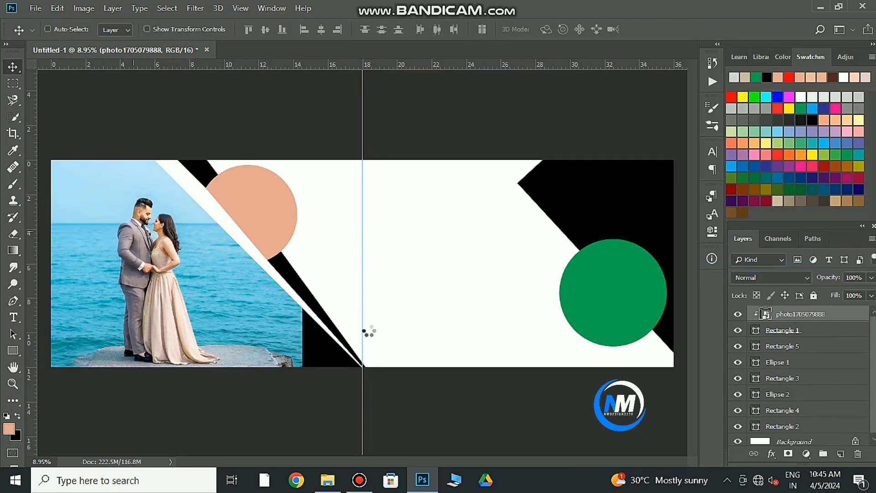
Apply Camera Raw Filter noise reduction and a Levels adjustment to the photo.
key("ctrl+shift+a")
left_click(445, 272)
scroll(817, 362, "down", 2)
scroll(770, 365, "down", 10)
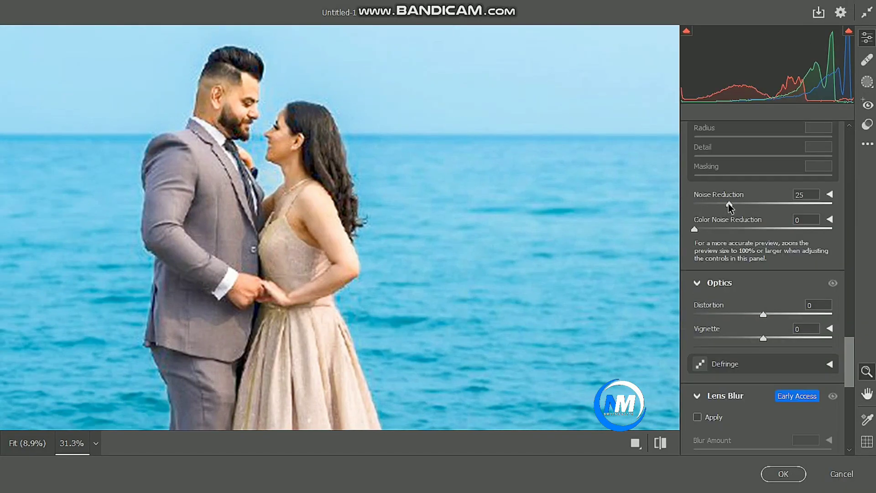
left_click(782, 472)
double_click(801, 340)
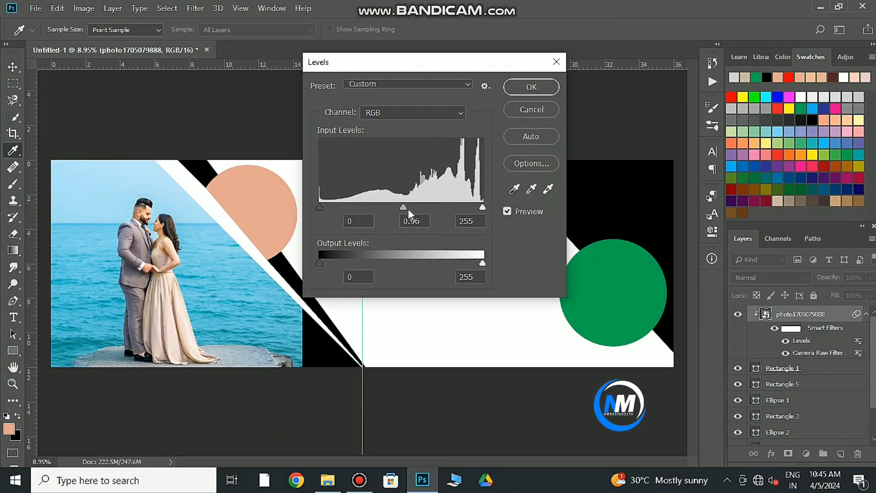
key("Return")
Copy a patch of sea near the bottom corner to its own layer, then delete it.
key("m")
mouse_move(297, 299)
left_mouse_down()
mouse_move(329, 365)
mouse_move(307, 352)
mouse_move(372, 332)
left_mouse_up()
right_click(305, 353)
left_click(334, 199)
key("ctrl+t")
key("Return")
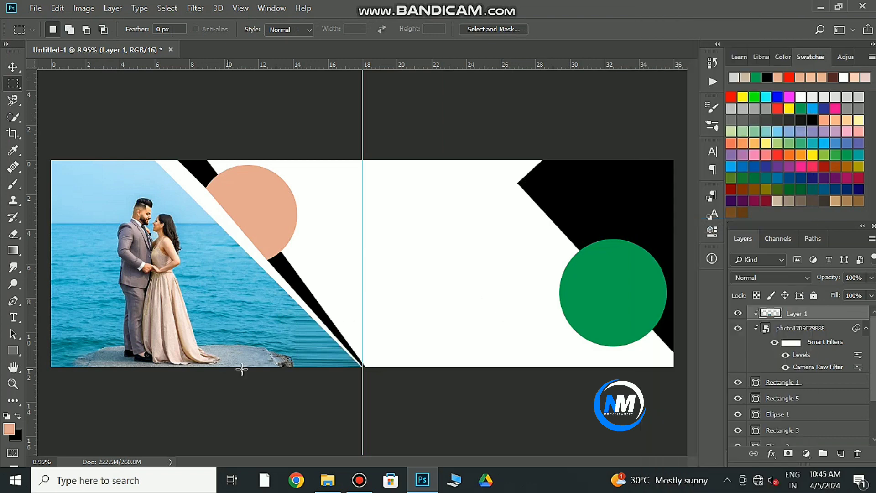
key("Delete")
Copy a fresh sea patch via Layer Via Copy, clip it, and start toning it with Levels.
left_click_drag(301, 305, 366, 368)
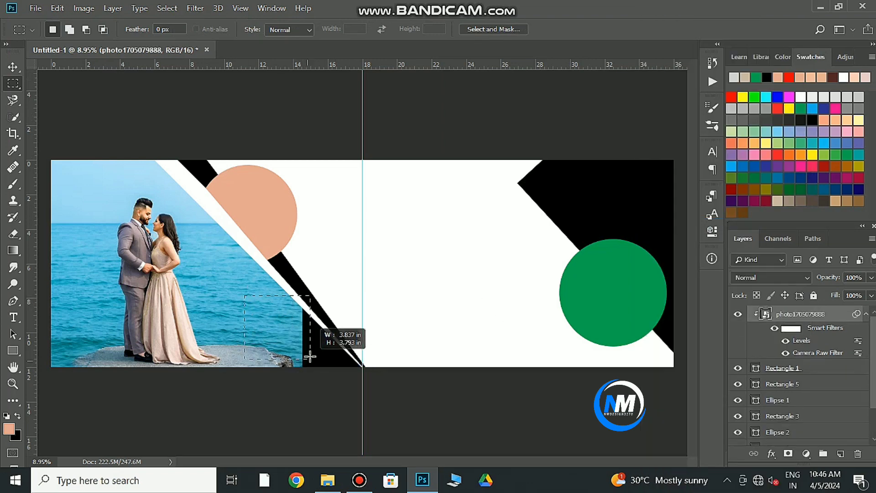
mouse_move(340, 342)
left_mouse_down()
mouse_move(239, 315)
mouse_move(338, 346)
mouse_move(345, 358)
left_mouse_up()
right_click(242, 315)
left_click(283, 165)
right_click(799, 313)
left_click(675, 225)
key("v")
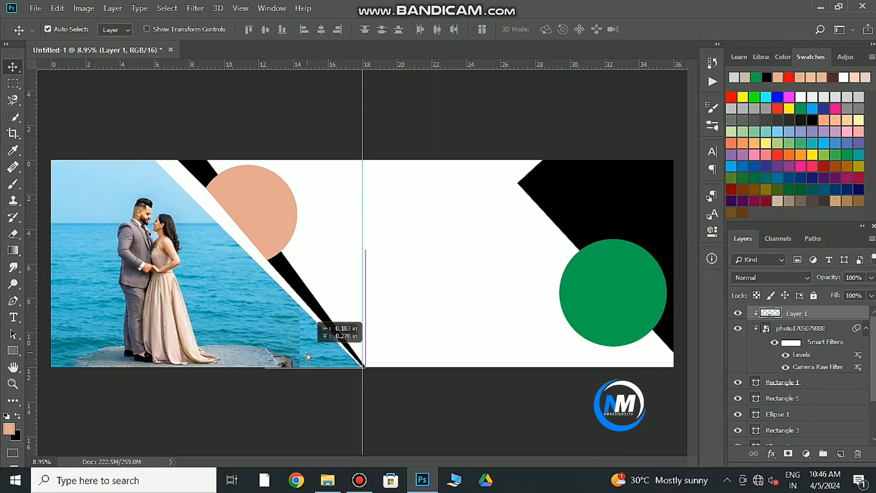
key("ctrl+l")
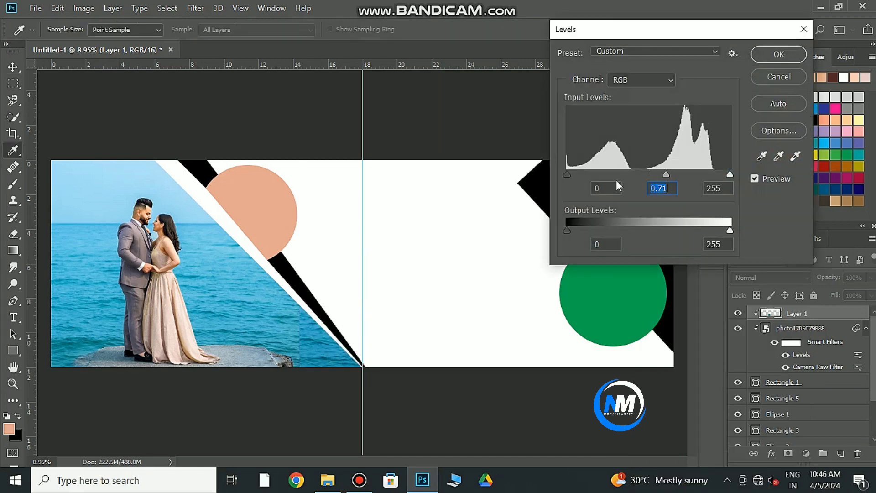
Apply the patch's Levels adjustment and brighten the second photo's oranges in Camera Raw HSL.
left_click(784, 58)
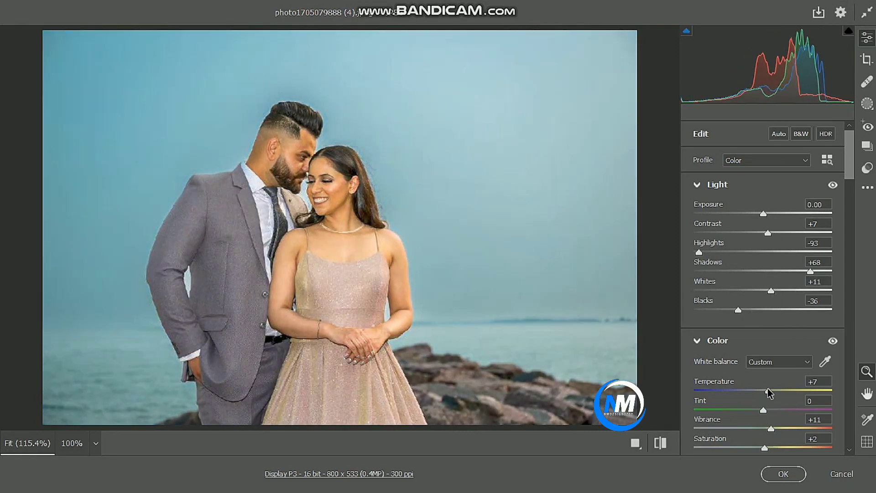
scroll(778, 288, "down", 10)
scroll(769, 415, "down", 10)
scroll(765, 380, "down", 5)
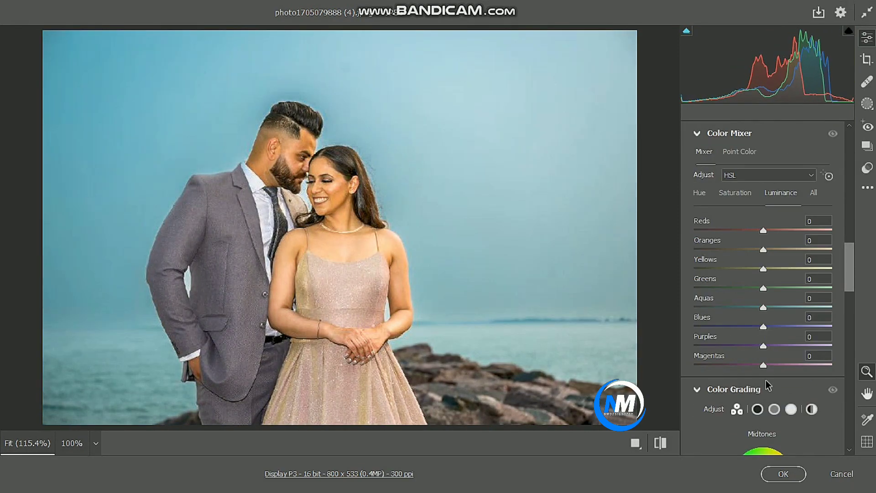
left_click_drag(763, 249, 769, 245)
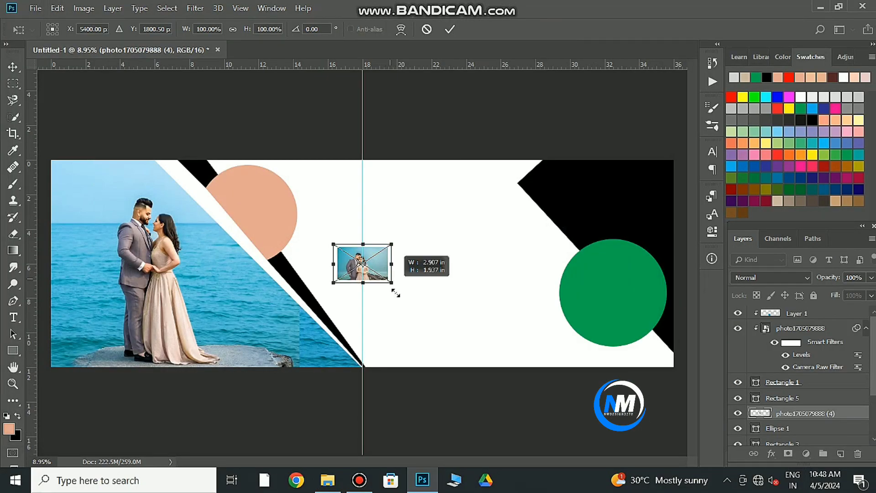
Place and enlarge the second couple photo, clipped inside the peach circle.
left_click_drag(386, 278, 470, 340)
left_click_drag(406, 296, 268, 210)
left_click(450, 28)
right_click(803, 413)
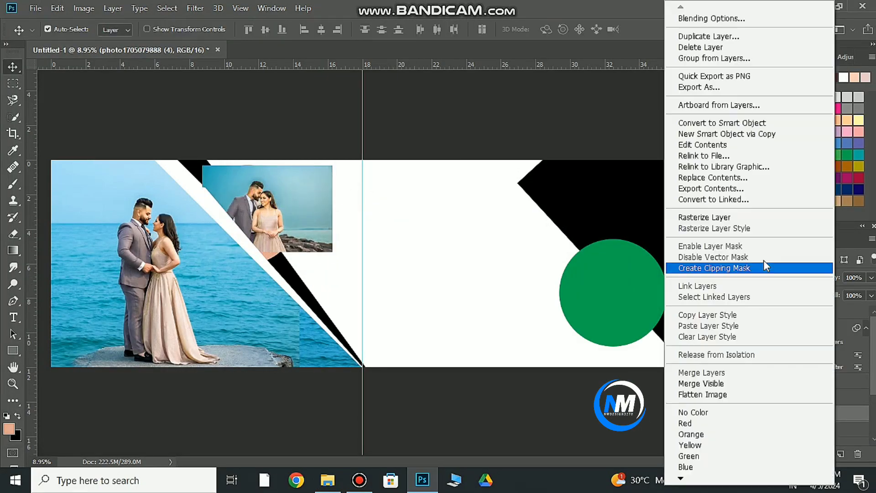
left_click(767, 268)
left_click_drag(333, 252, 383, 269)
key("Return")
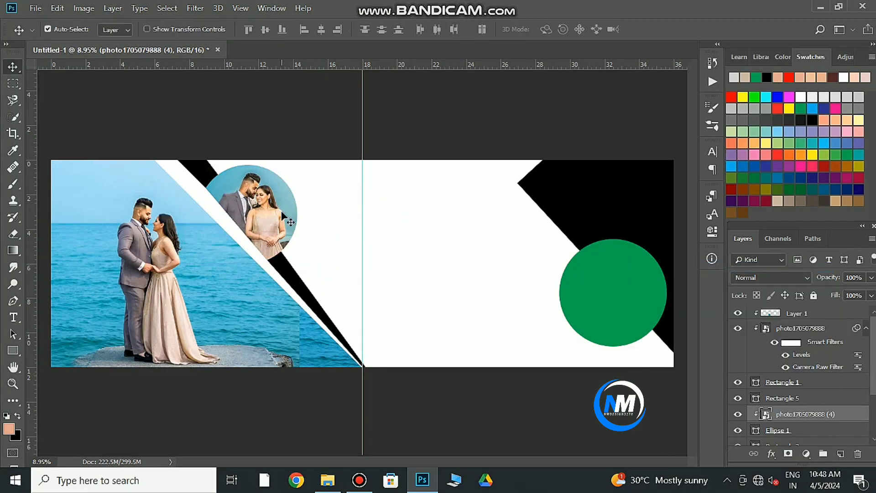
left_click(533, 239)
left_click(421, 484)
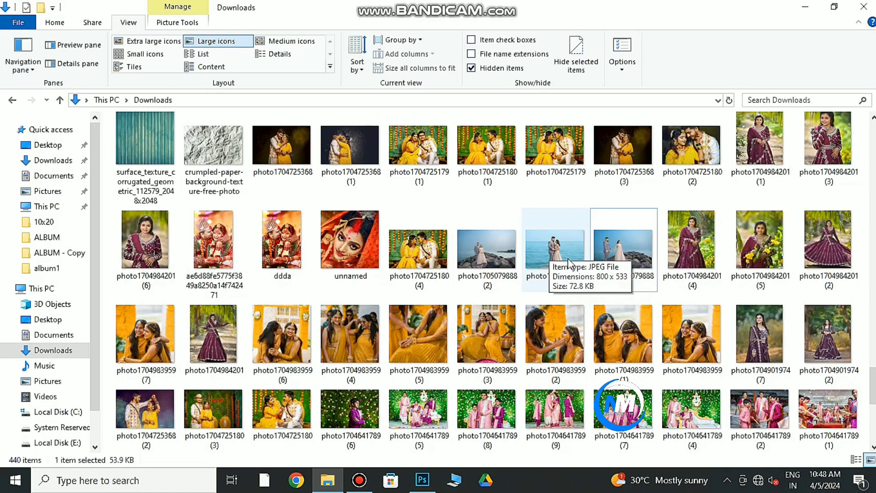
Open the rocky-shore couple photo in Camera Raw with exposure up, highlights down, shadows lifted.
left_click_drag(568, 262, 426, 482)
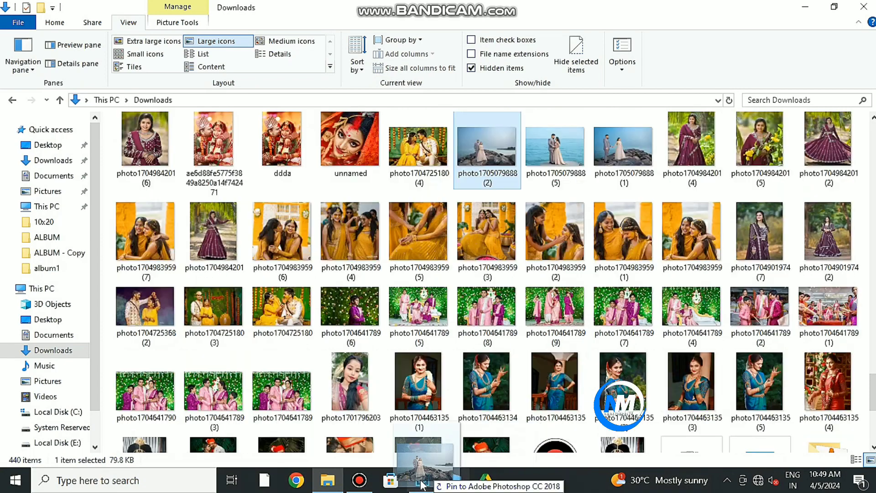
left_click_drag(487, 196, 605, 265)
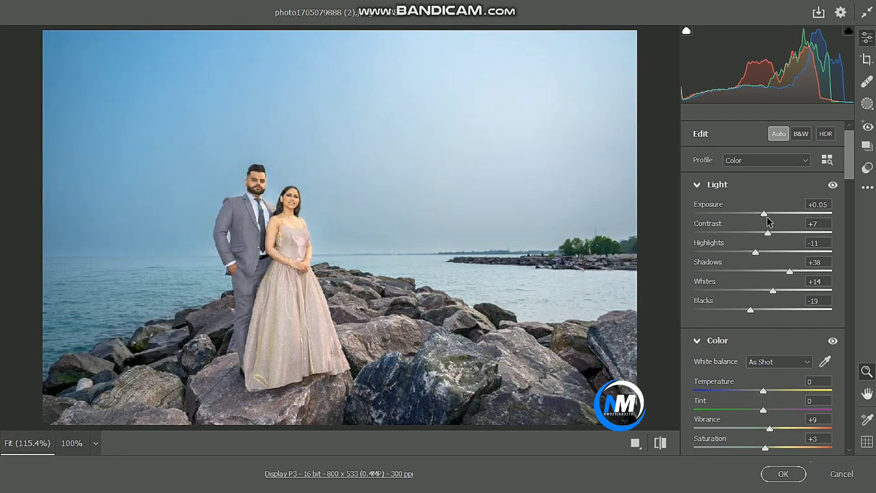
left_click_drag(765, 213, 769, 213)
left_click_drag(755, 252, 723, 252)
left_click_drag(790, 271, 799, 271)
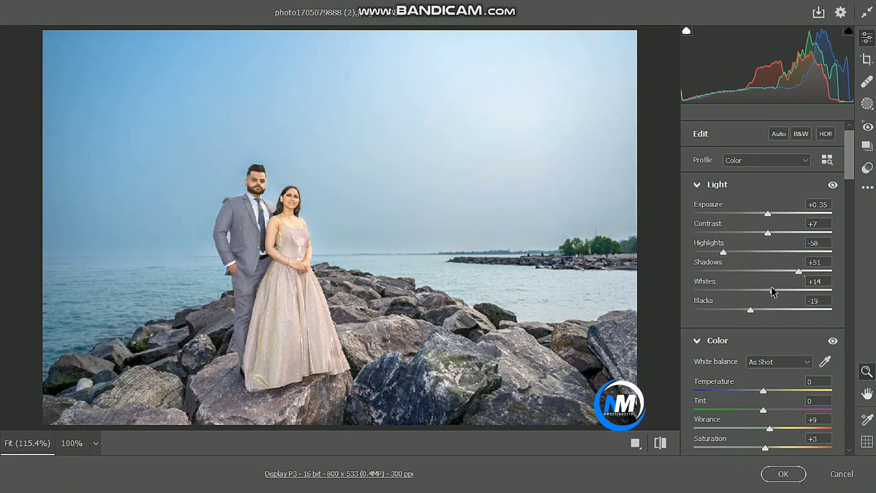
scroll(758, 338, "down", 5)
scroll(766, 341, "down", 7)
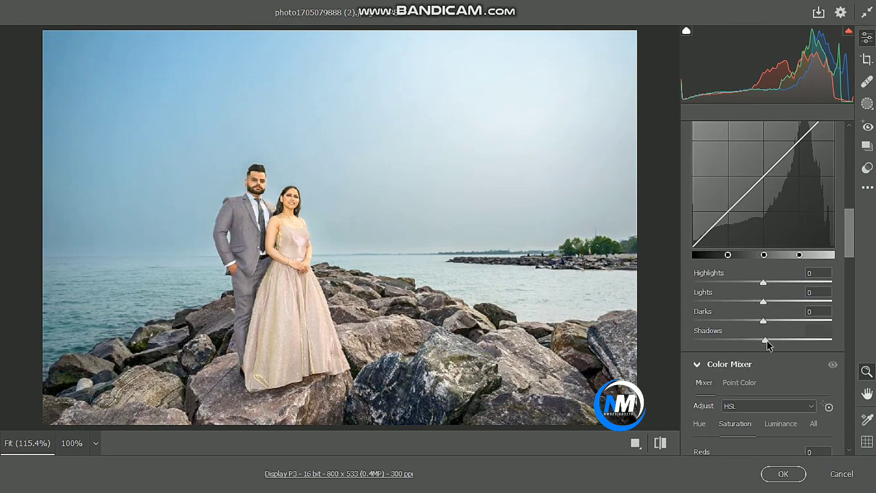
scroll(768, 310, "down", 5)
scroll(758, 322, "up", 3)
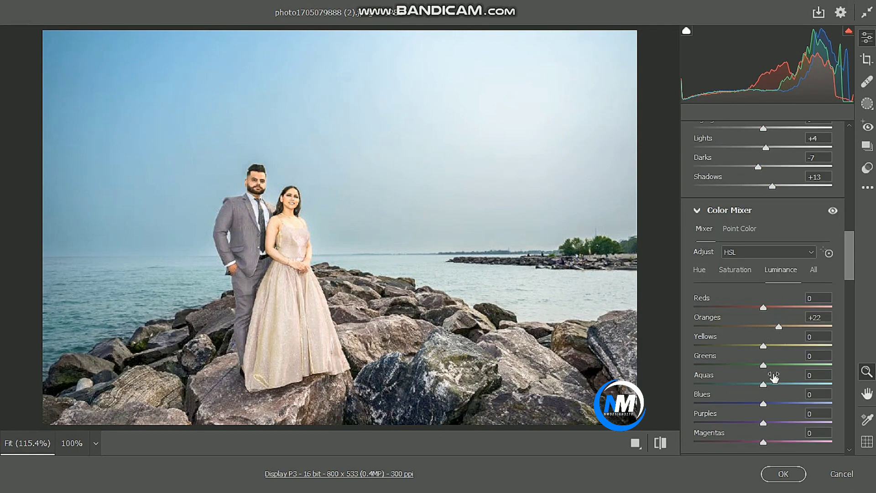
scroll(774, 378, "down", 8)
scroll(708, 275, "down", 10)
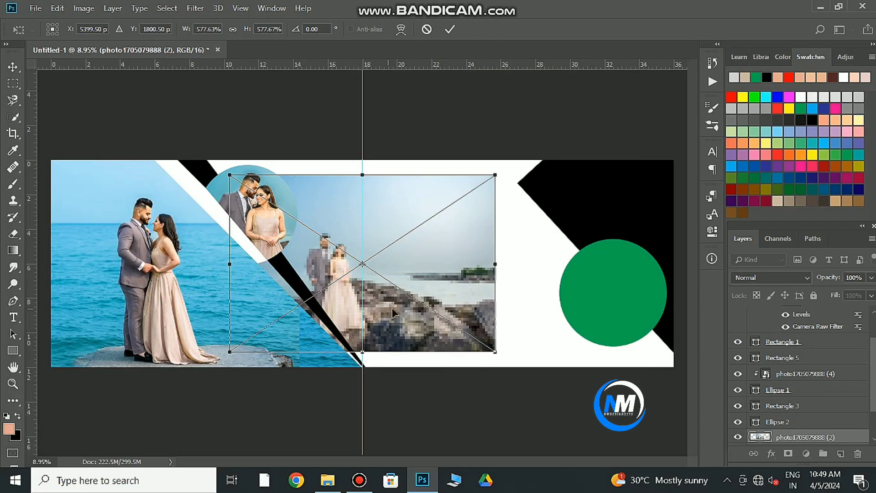
Enlarge the placed photo and clip it into the slanted panel below.
left_click_drag(504, 319, 577, 285)
key("Return")
key("ctrl+alt+g")
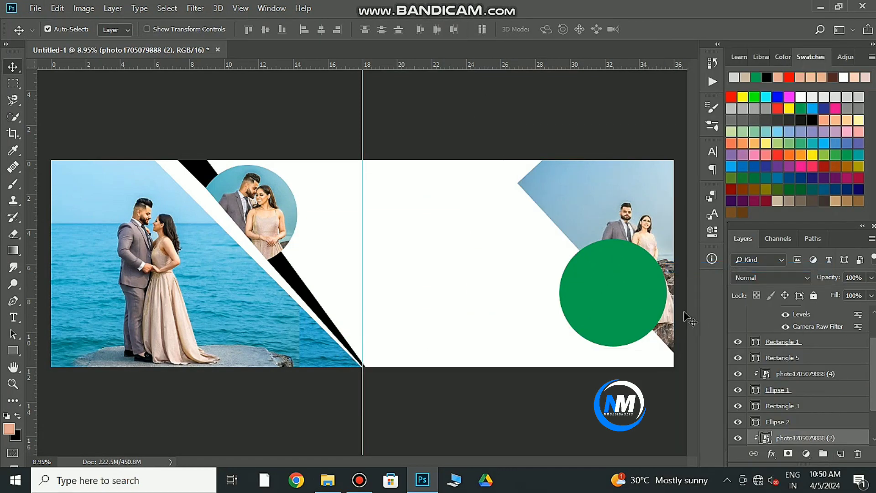
key("ctrl+t")
mouse_move(503, 336)
left_mouse_down()
mouse_move(446, 391)
mouse_move(476, 358)
left_mouse_up()
left_click(450, 29)
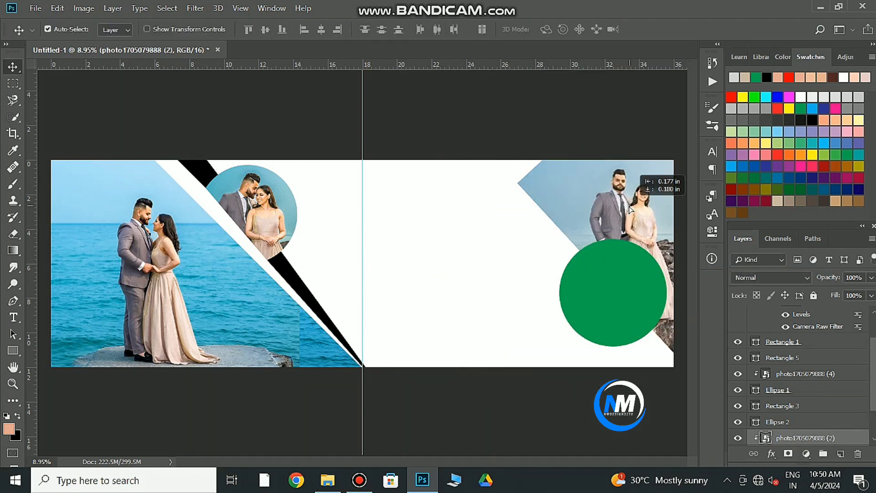
Darken the photo's midtones with a Levels adjustment of 0.87.
key("ctrl+l")
left_click_drag(402, 207, 408, 207)
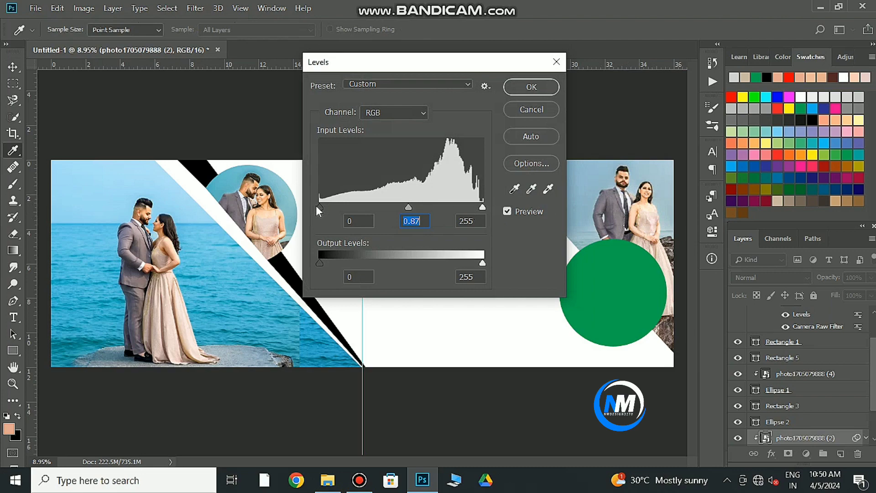
left_click(532, 87)
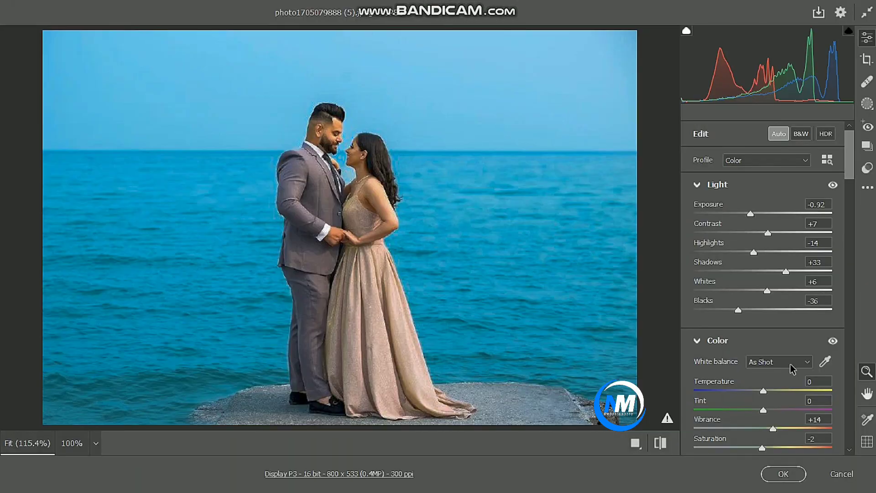
Tone the sea photo in Camera Raw: exposure +0.65, highlights -61, shadows +22, oranges +17.
left_click_drag(750, 213, 776, 214)
left_click_drag(754, 252, 721, 251)
left_click_drag(785, 271, 776, 270)
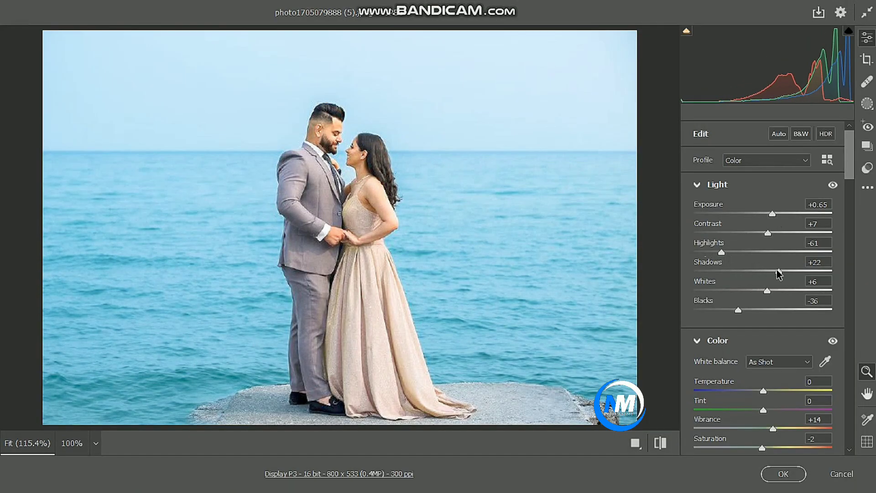
scroll(779, 431, "down", 5)
scroll(770, 212, "down", 5)
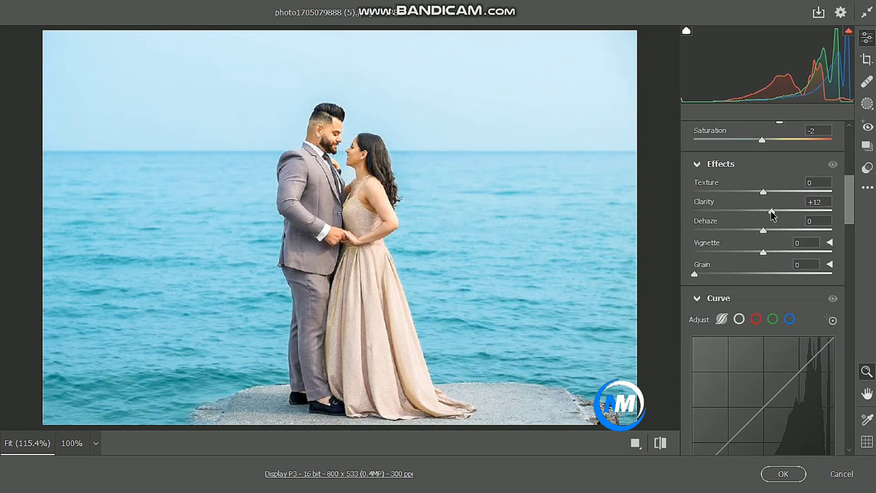
scroll(771, 212, "down", 5)
left_click_drag(764, 249, 776, 249)
left_click(730, 192)
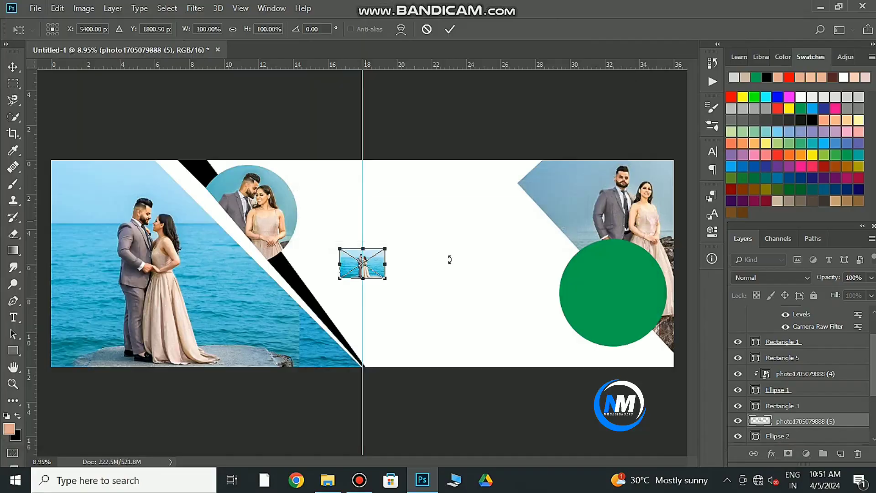
Enlarge the sea photo, clip it into the right circle, and set Levels midtones to 0.91.
mouse_move(450, 259)
left_mouse_down()
mouse_move(439, 315)
mouse_move(614, 338)
left_mouse_up()
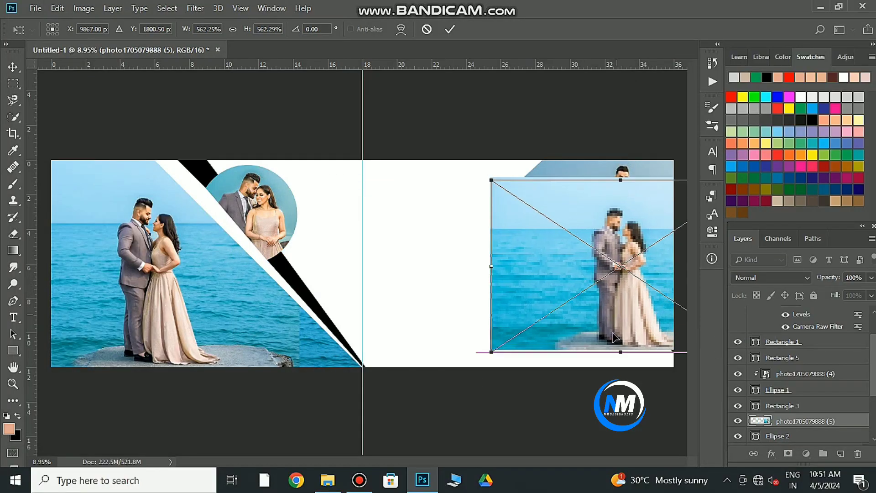
key("Return")
key("ctrl+alt+g")
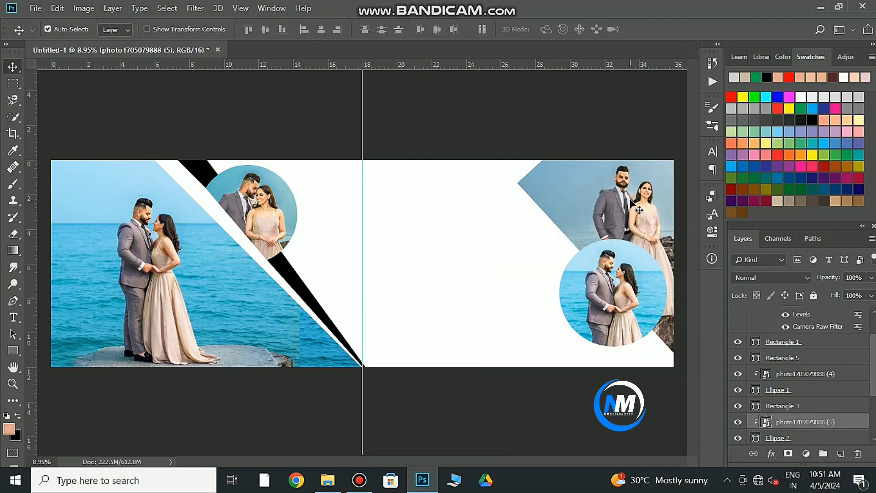
key("ctrl+l")
left_click_drag(403, 206, 407, 207)
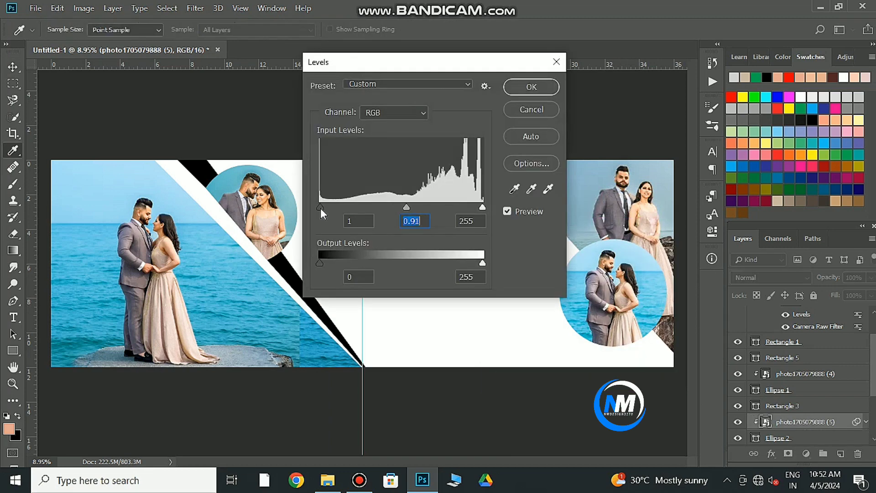
key("Return")
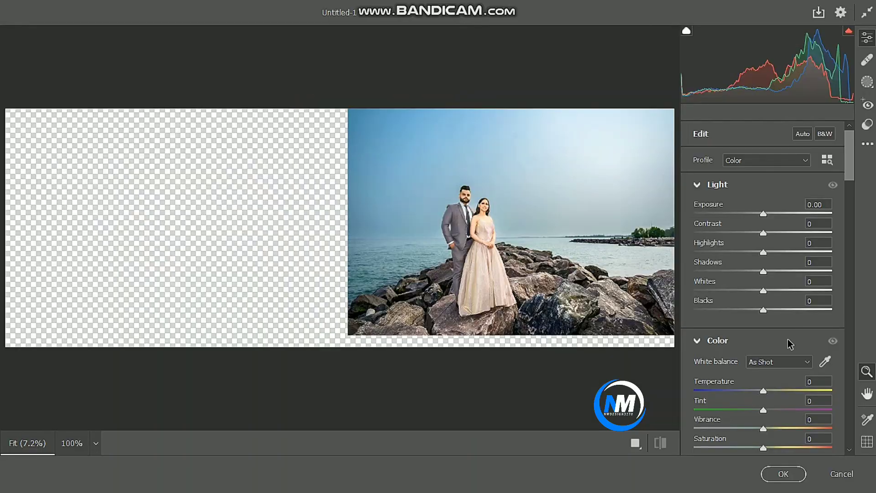
Apply a Camera Raw filter to the top-right rocky-shore photo, then select the Background layer.
scroll(788, 338, "down", 5)
scroll(776, 320, "down", 5)
scroll(775, 292, "down", 10)
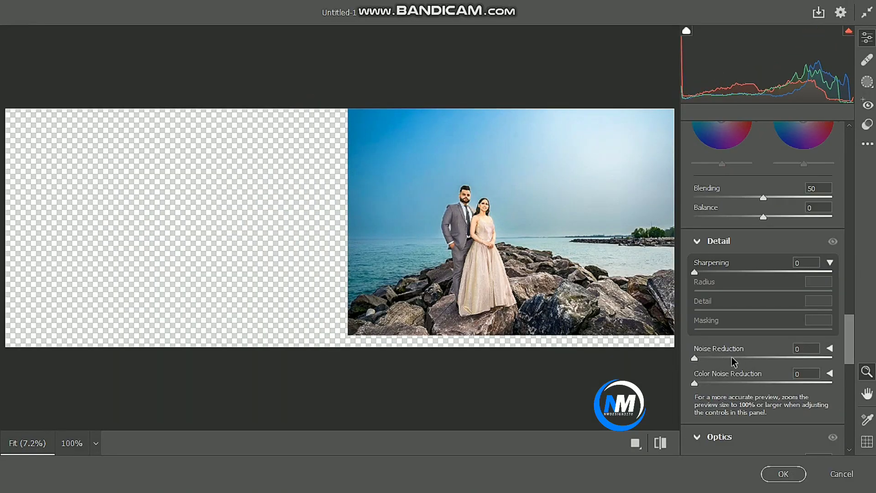
key("Return")
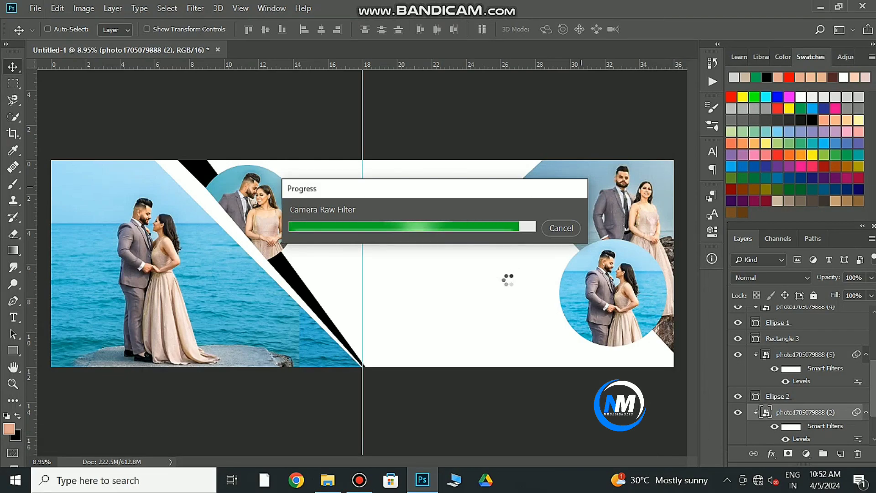
scroll(799, 388, "down", 3)
left_click(794, 438)
Draw a peach rectangle across the spread and skew its corner into a slanted panel.
key("u")
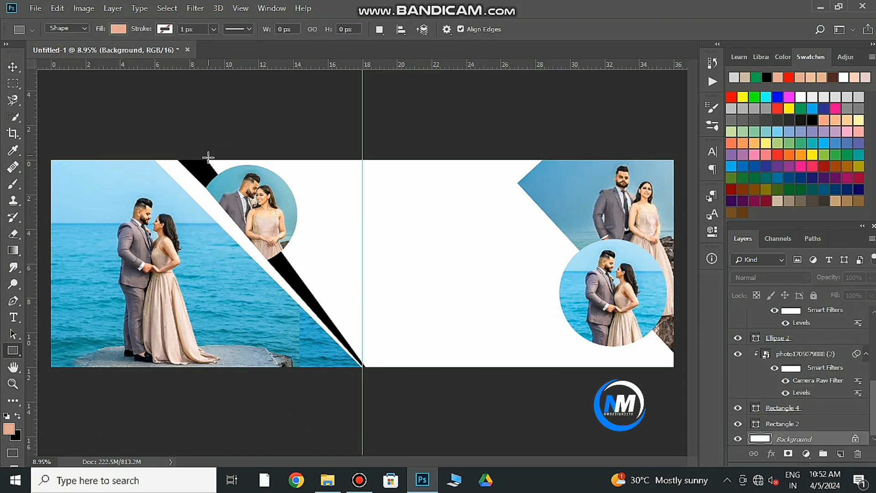
left_click_drag(208, 157, 677, 368)
key("ctrl+t")
left_click_drag(204, 368, 366, 367)
left_click(502, 29)
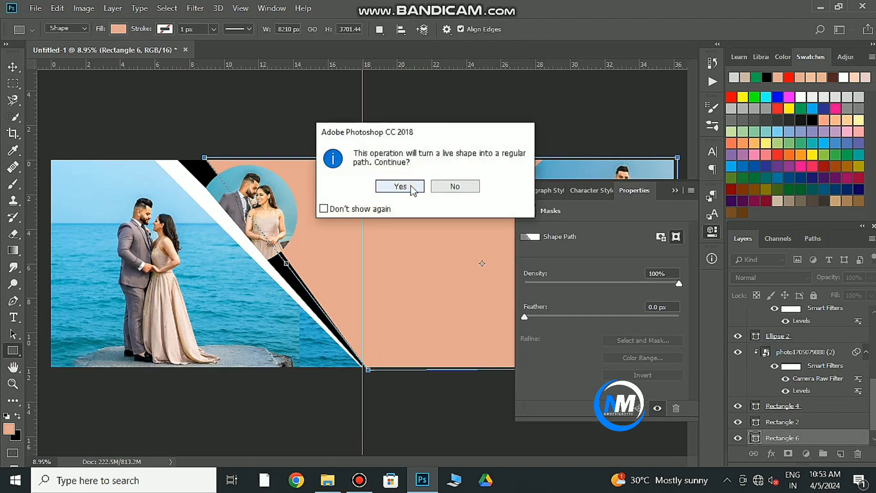
left_click(398, 188)
key("v")
left_click(423, 480)
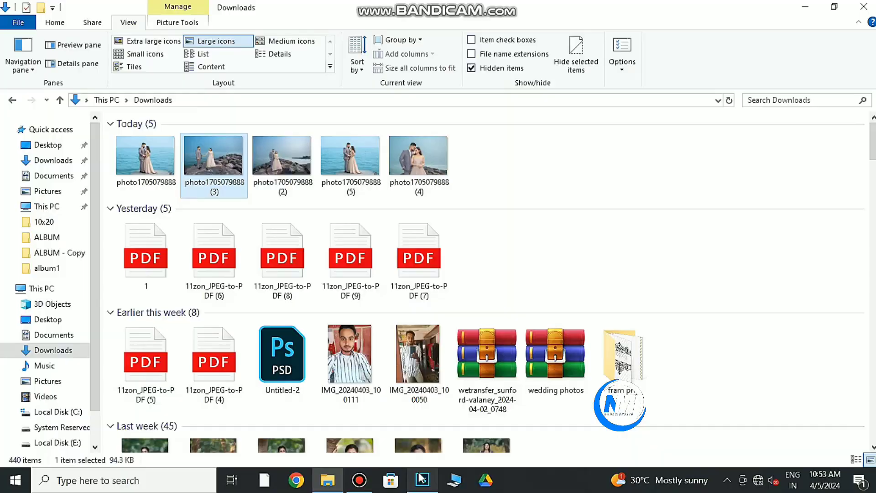
left_click(422, 479)
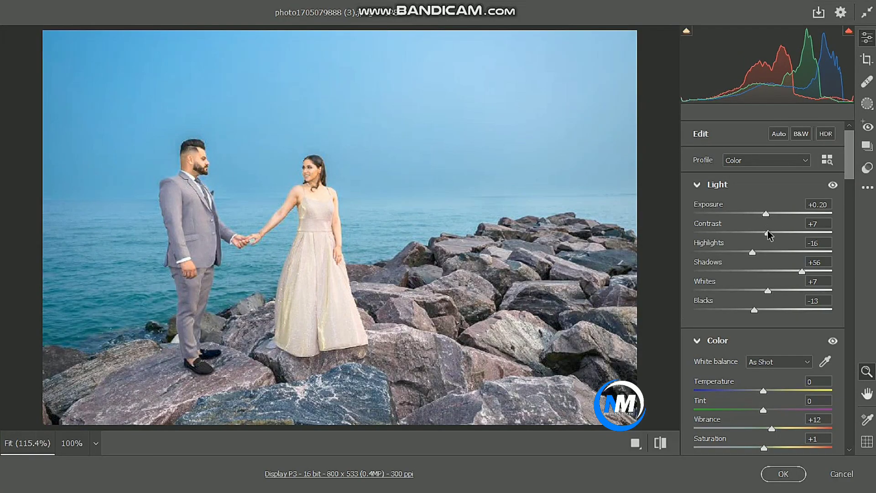
Set Camera Raw contrast +5, highlights -74, shadows +41, and boost the aqua/blue saturation.
left_click_drag(768, 233, 767, 233)
left_click_drag(752, 252, 712, 252)
left_click_drag(802, 271, 792, 271)
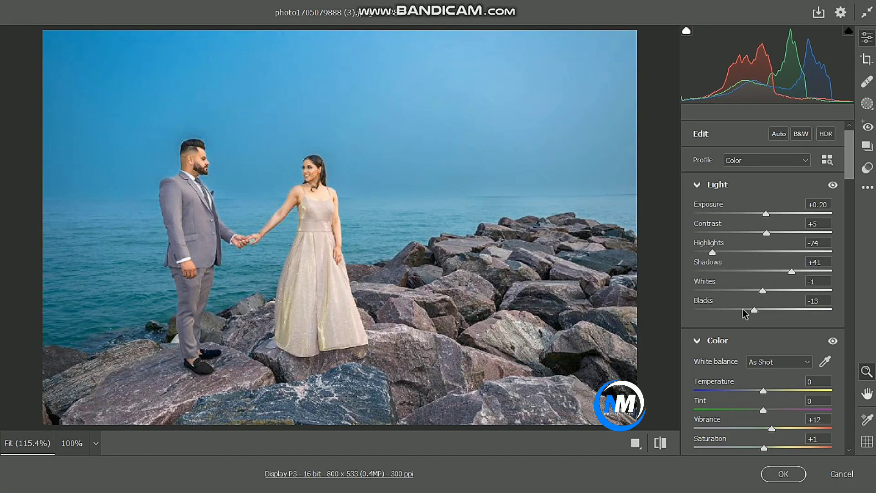
scroll(767, 392, "down", 2)
scroll(760, 297, "down", 5)
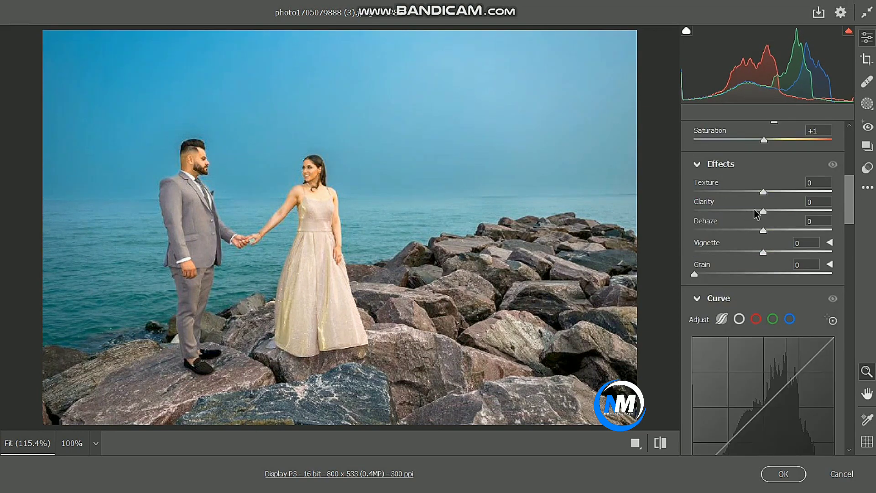
scroll(757, 251, "down", 2)
scroll(761, 310, "down", 5)
scroll(765, 365, "down", 2)
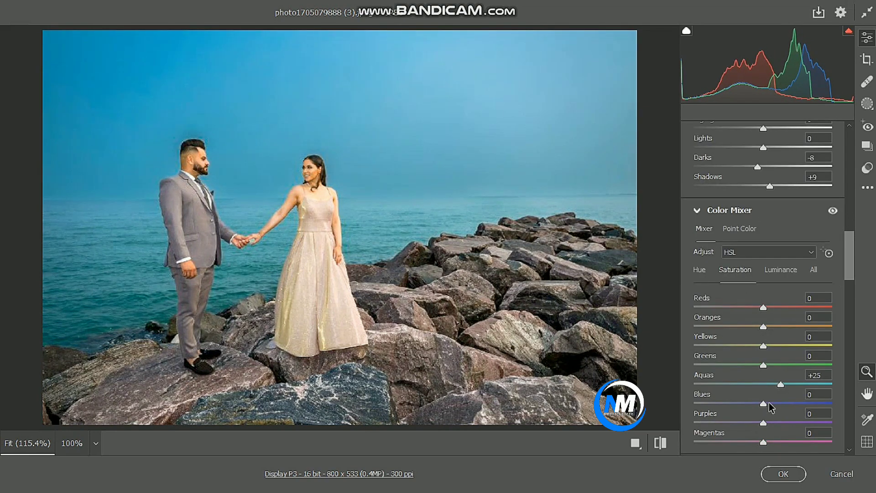
left_click_drag(768, 403, 776, 403)
Place the hand-holding rocks photo and enlarge it across the right page.
left_click(782, 475)
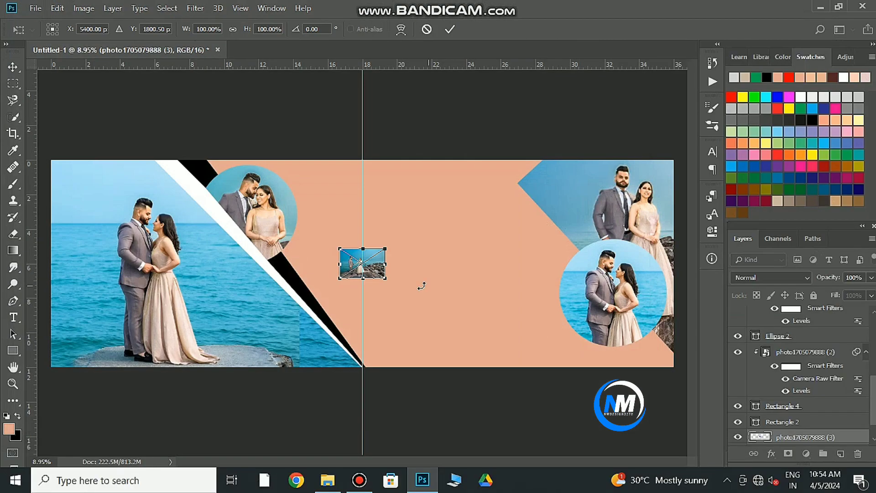
left_click_drag(420, 287, 543, 343)
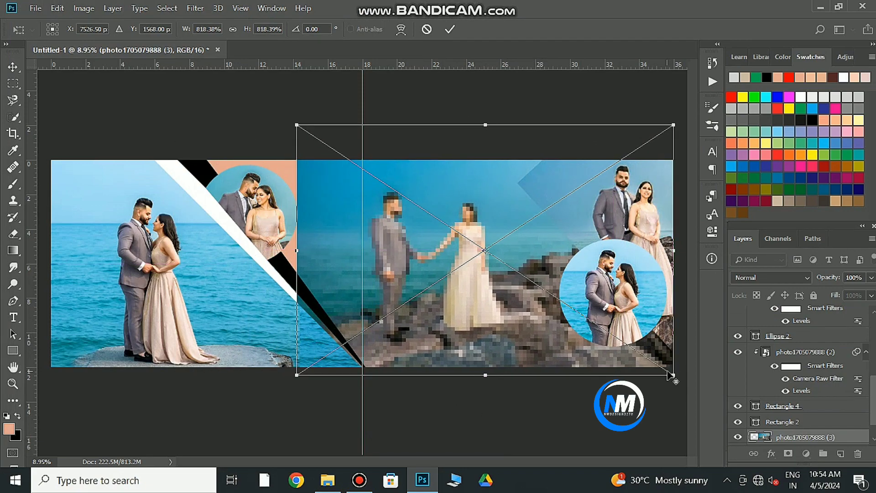
key("Return")
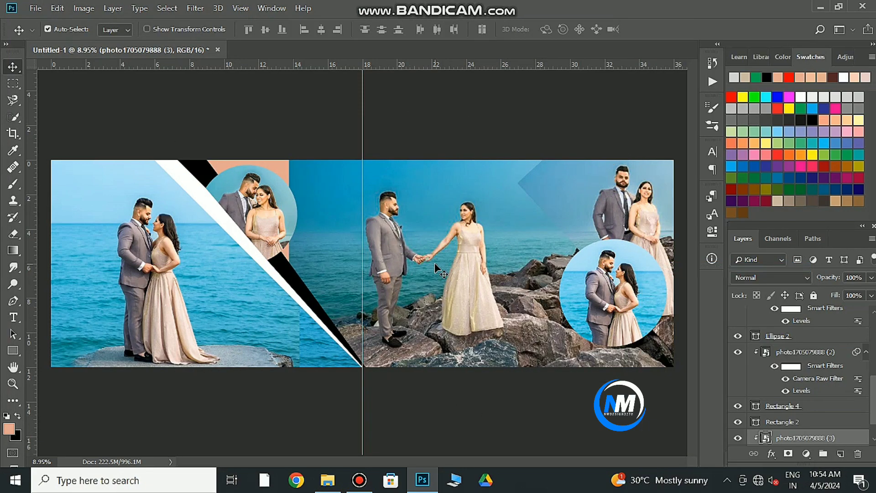
Copy a selected sea area to its own layer and stretch it toward the circle.
key("m")
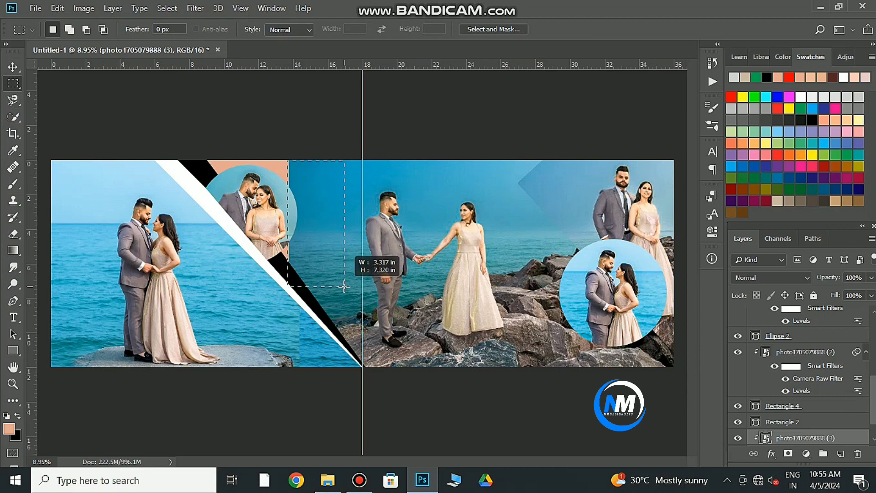
right_click(344, 286)
left_click(365, 139)
left_click_drag(313, 264, 346, 257)
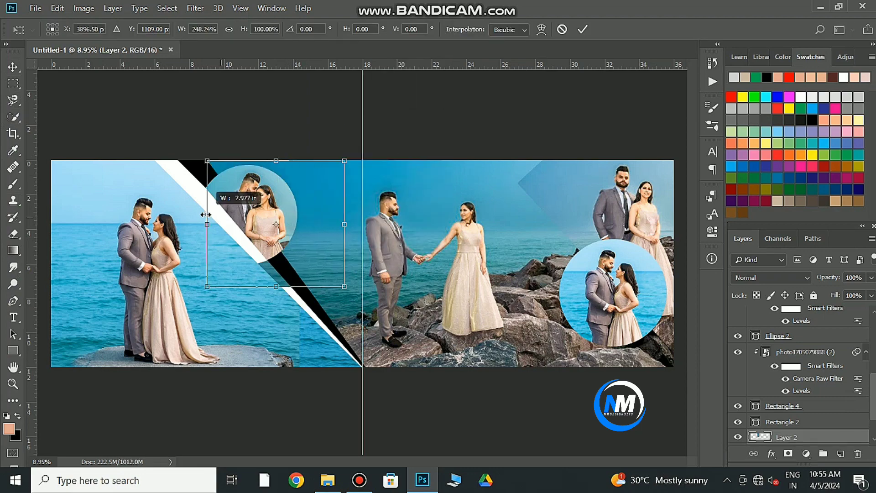
key("v")
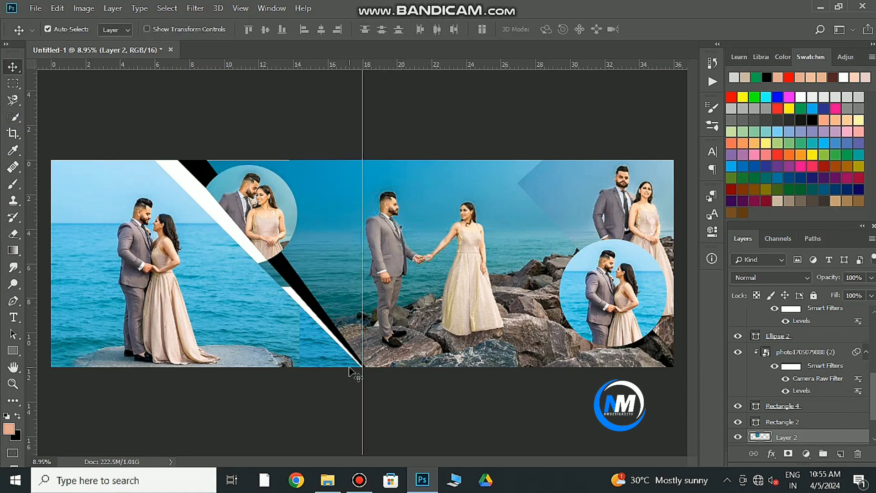
key("Delete")
Draw a peach rectangle over the lower gap, then remove it.
left_click(12, 350)
left_click_drag(296, 306, 314, 371)
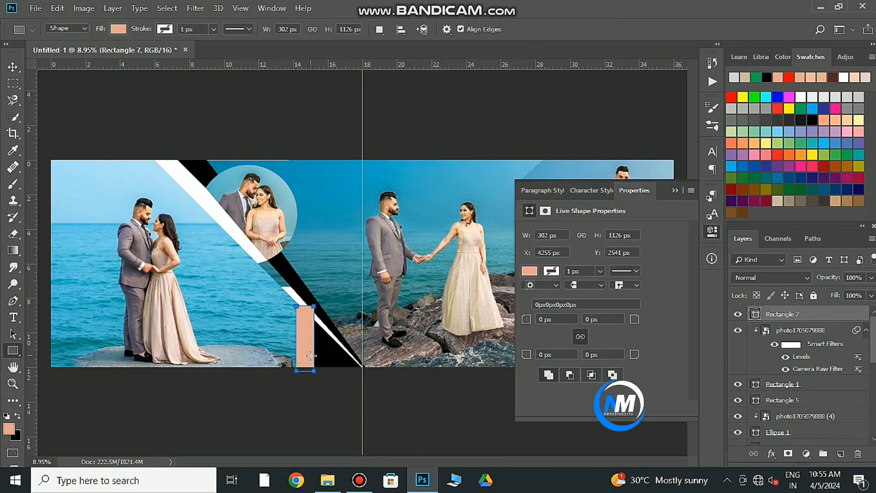
left_click(675, 190)
key("Delete")
Copy a sea area to a new layer, stretch it over the black gap, and clip it.
key("m")
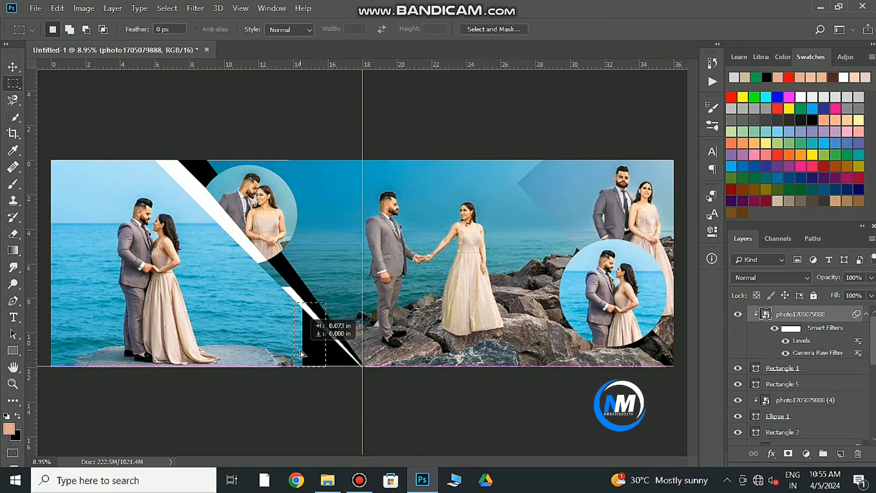
key("ctrl+j")
key("ctrl+t")
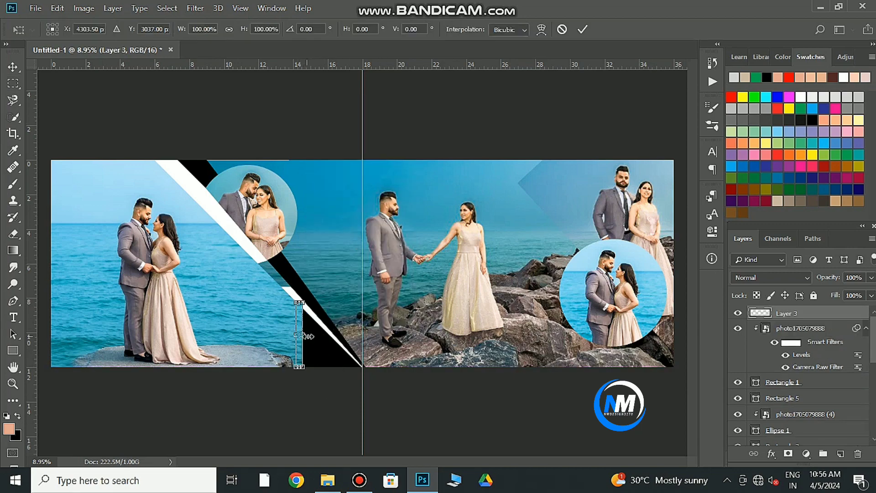
left_click_drag(328, 334, 357, 334)
left_click(583, 29)
right_click(827, 316)
left_click(739, 183)
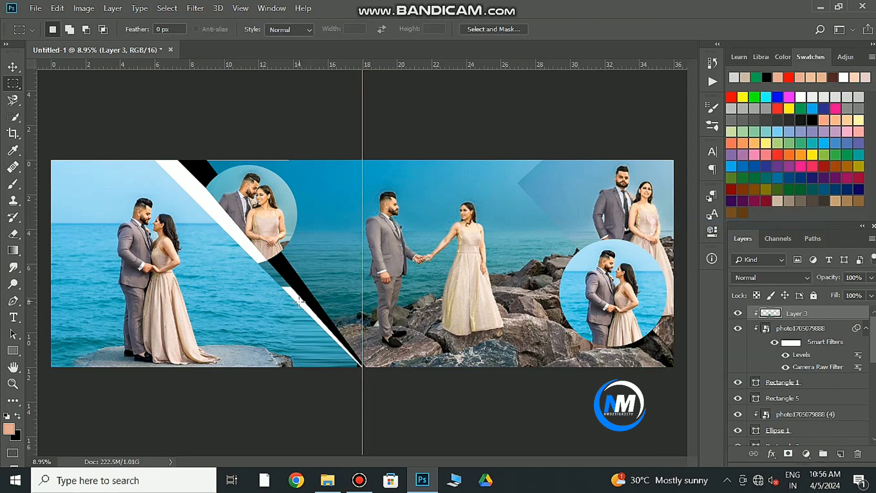
Move the sea patch toward the centre seam, clip it into the shape below, and remove the guide.
left_click(13, 67)
left_click_drag(296, 256, 476, 309)
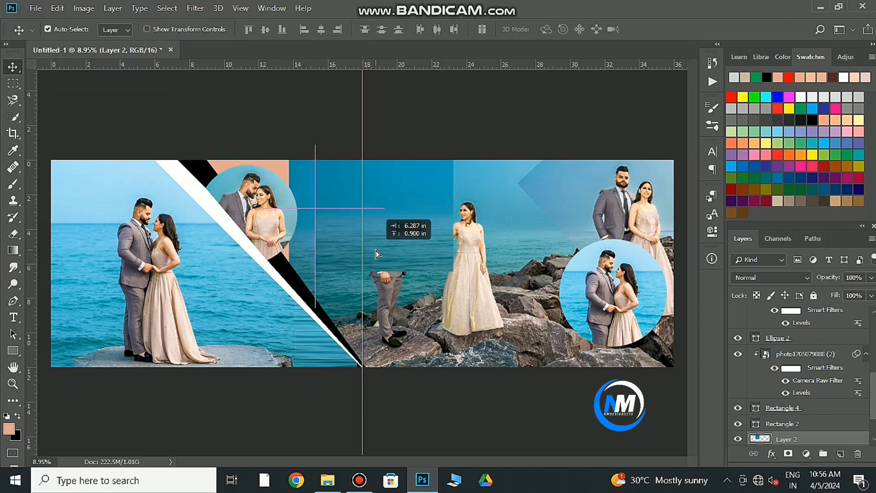
right_click(817, 439)
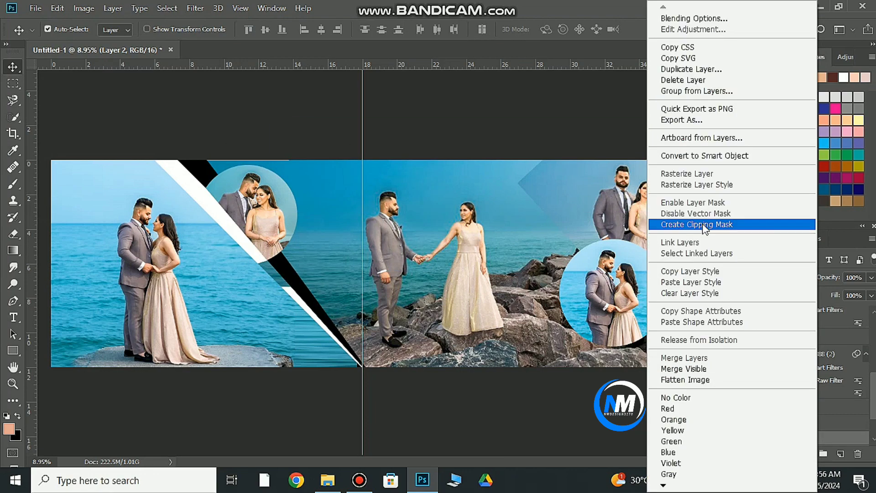
left_click(675, 228)
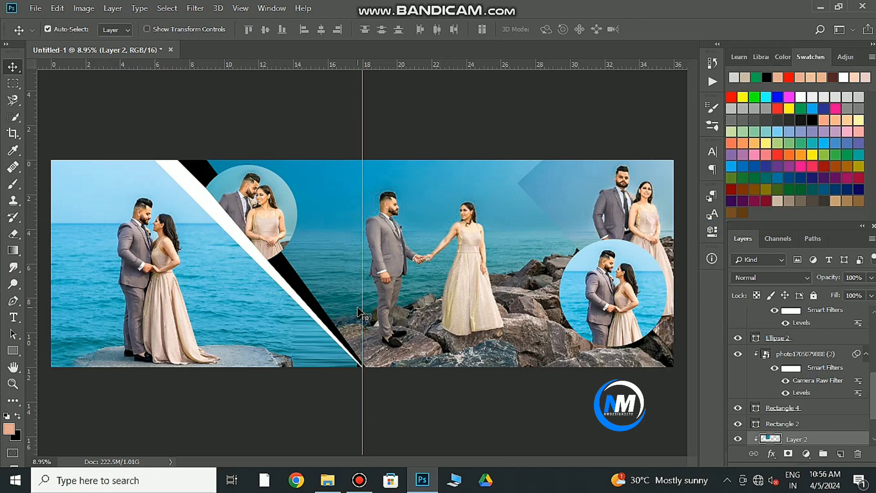
left_click_drag(46, 322, 31, 337)
Recolour the black diagonal band and top triangle grey-mauve 574c58.
left_click(782, 423)
double_click(756, 423)
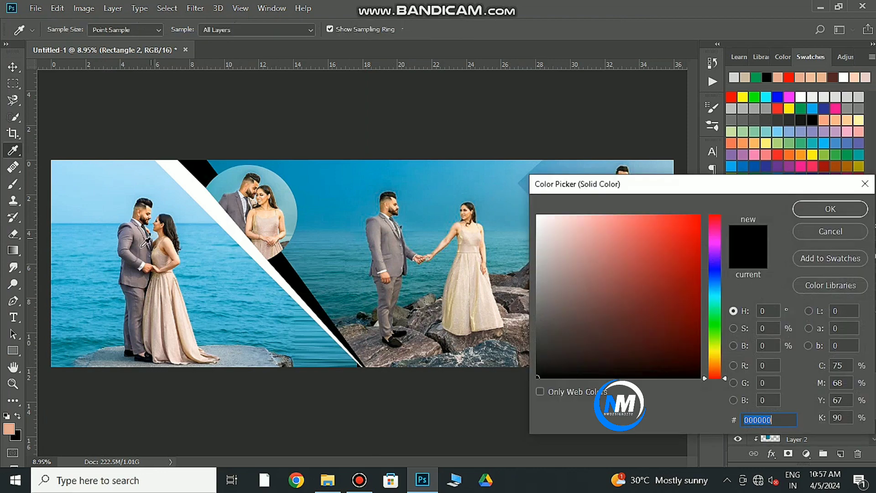
left_click(559, 322)
key("Return")
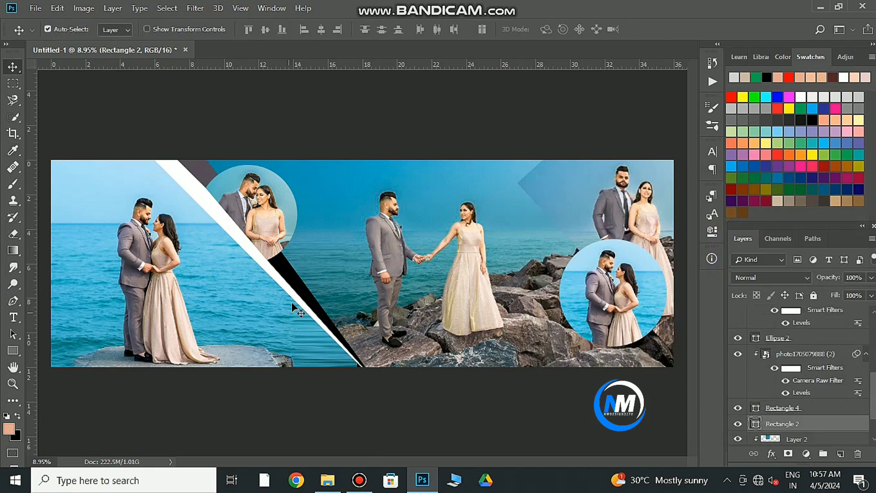
left_click(292, 278)
double_click(756, 327)
left_click(196, 170)
key("Return")
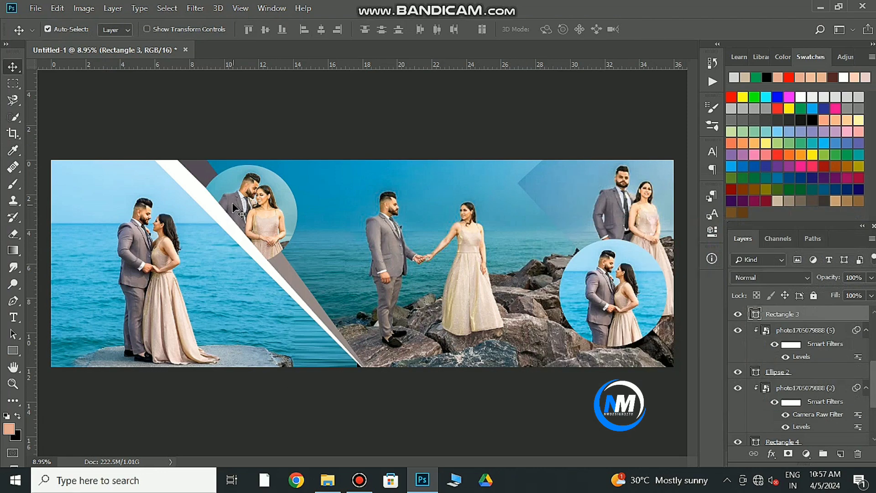
Open the Stroke layer style for the left circle Ellipse 1.
left_click(865, 334)
double_click(865, 335)
left_click(432, 270)
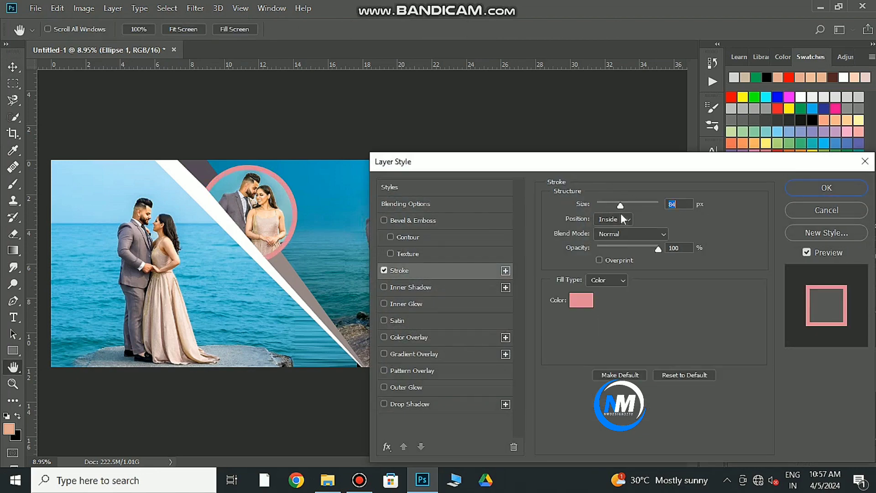
Make the left circle's 84 px stroke white.
left_click(580, 300)
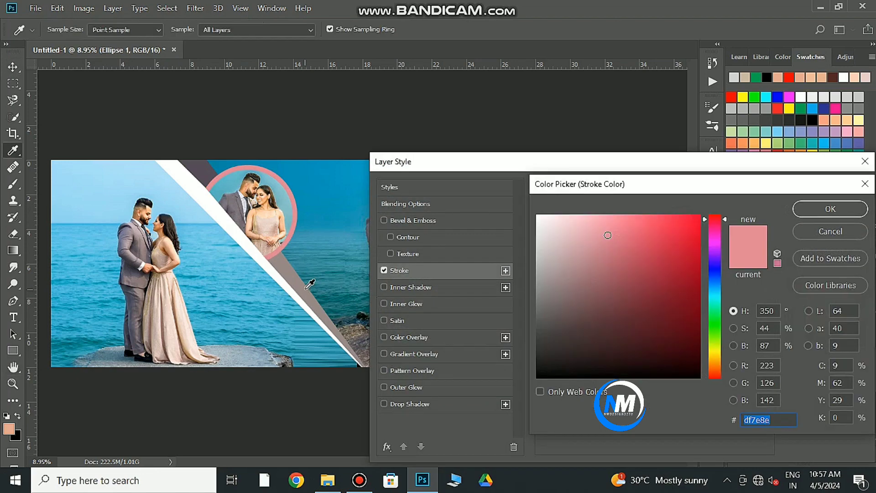
left_click(210, 175)
left_click_drag(279, 258, 273, 224)
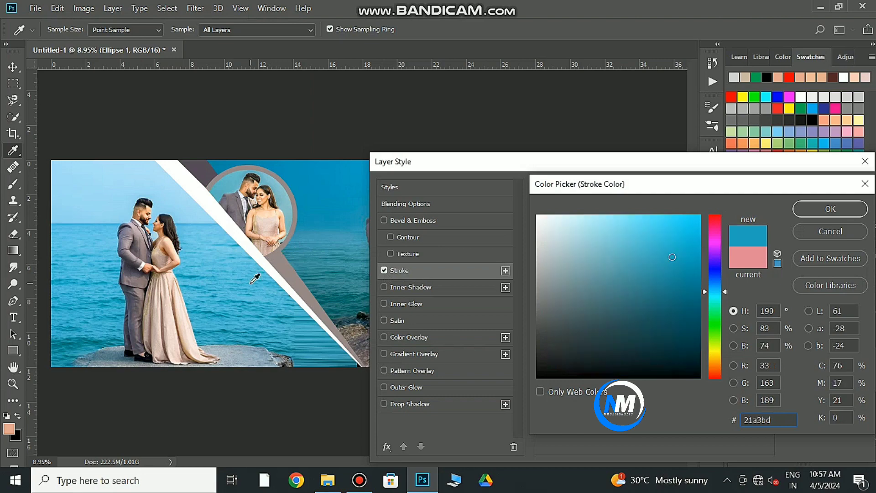
left_click(234, 215)
left_click(830, 208)
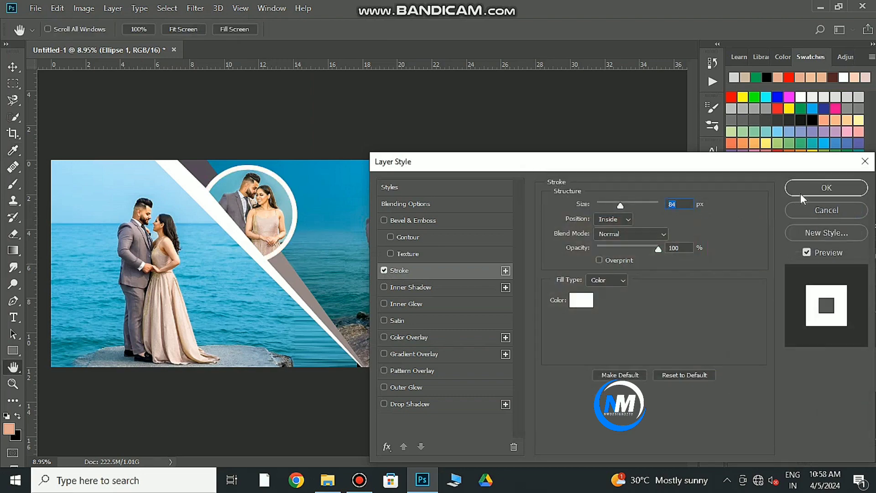
left_click(812, 191)
Add 25 px white strokes to the right-hand triangle Rectangle 4 and the right circle Ellipse 2.
left_click(516, 272)
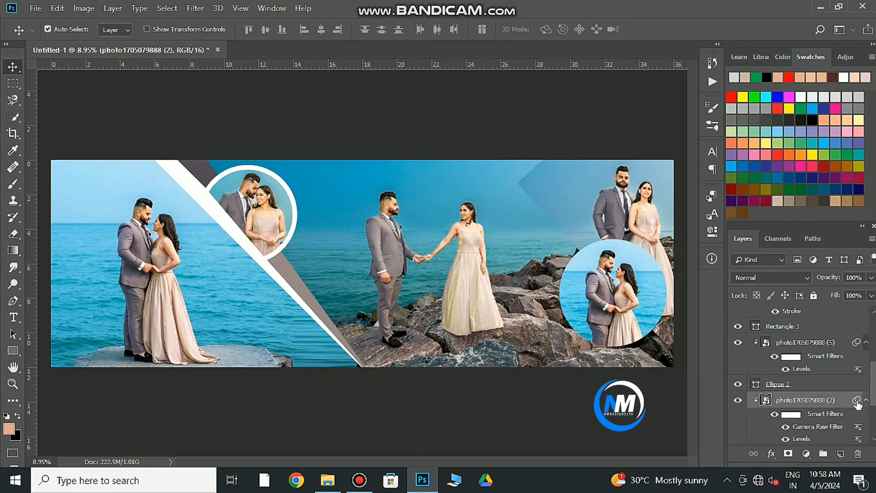
scroll(857, 404, "down", 1)
left_click(785, 420)
double_click(785, 420)
left_click_drag(618, 201, 651, 202)
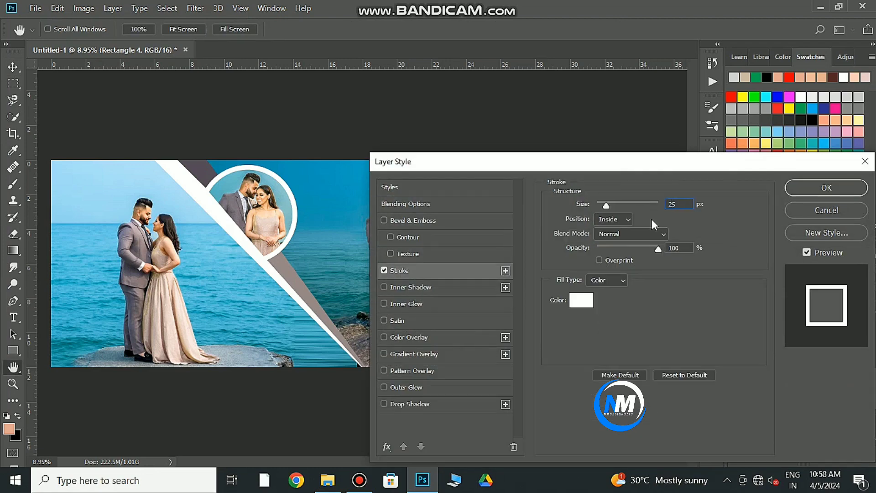
left_click(824, 188)
double_click(816, 355)
left_click(824, 188)
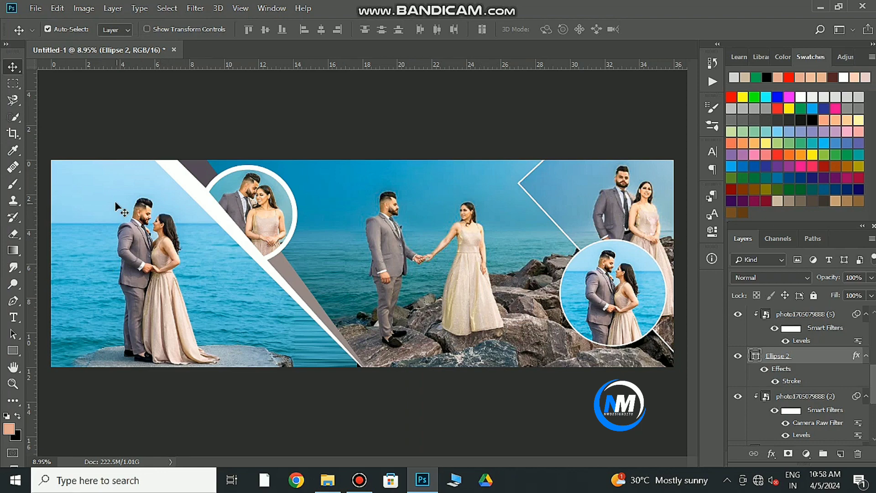
Place the Weddings logo PNG from the fram png folder at the spread's top-left.
left_click(327, 479)
scroll(457, 273, "down", 5)
double_click(622, 73)
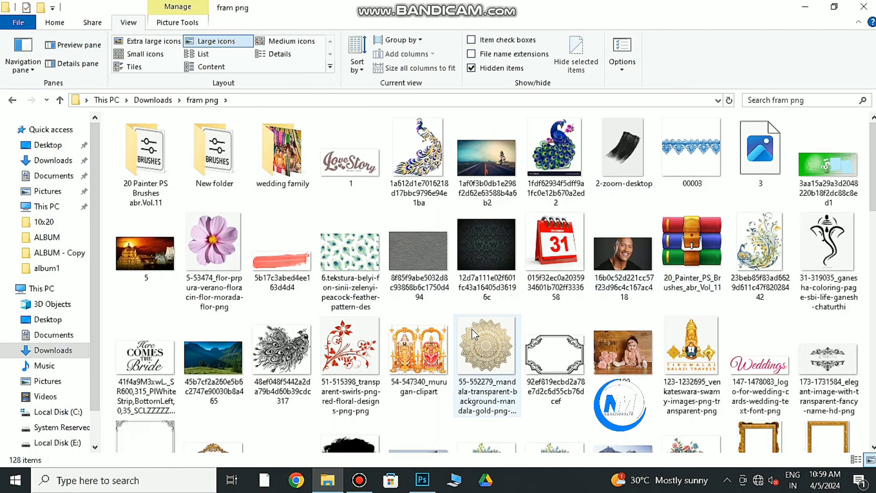
mouse_move(760, 360)
left_mouse_down()
mouse_move(337, 272)
mouse_move(228, 201)
mouse_move(115, 182)
left_mouse_up()
key("Return")
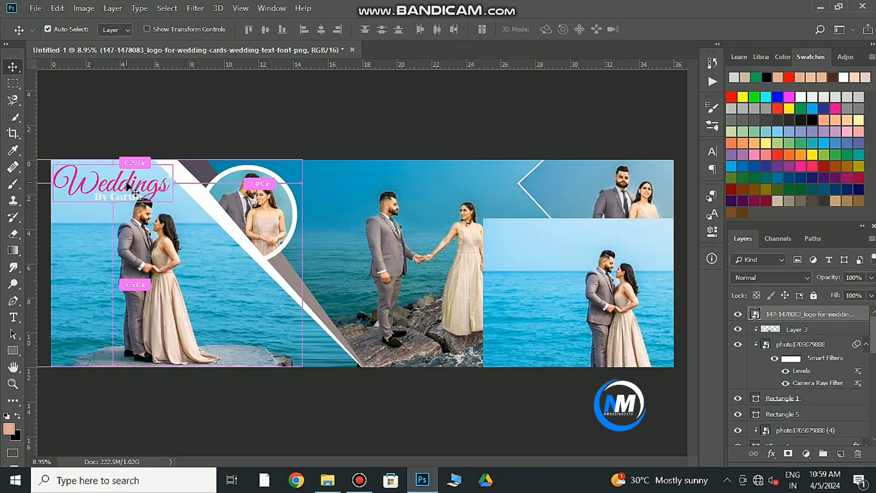
Give the Weddings logo layer a white Color Overlay effect.
double_click(864, 314)
left_click(439, 335)
left_click(682, 206)
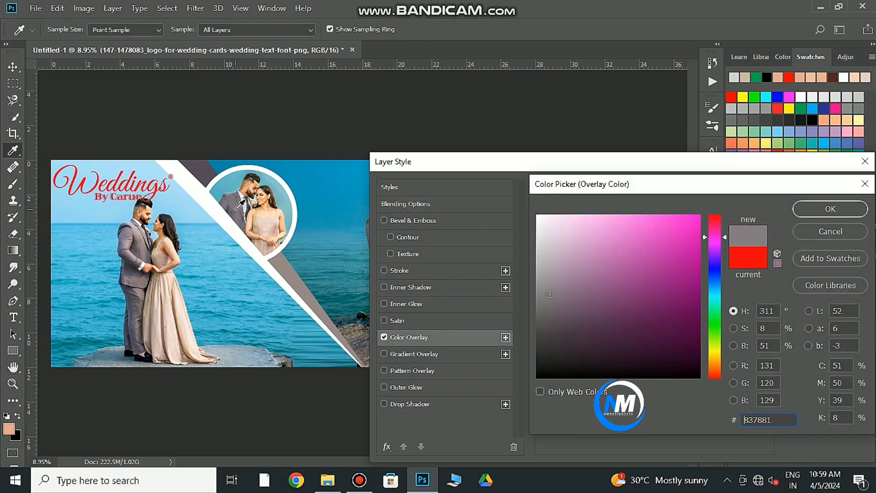
left_click(289, 214)
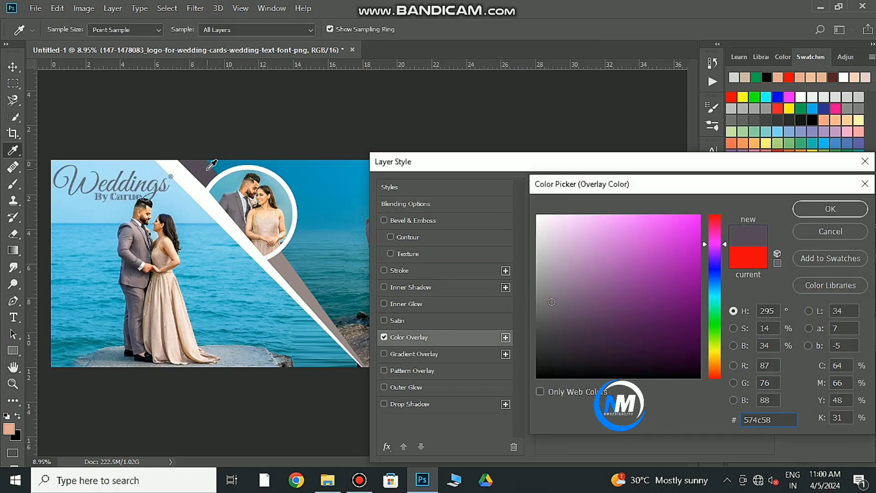
left_click(579, 340)
left_click(830, 208)
left_click(818, 185)
Scale the logo slightly in the top-left corner with Free Transform.
key("ctrl+t")
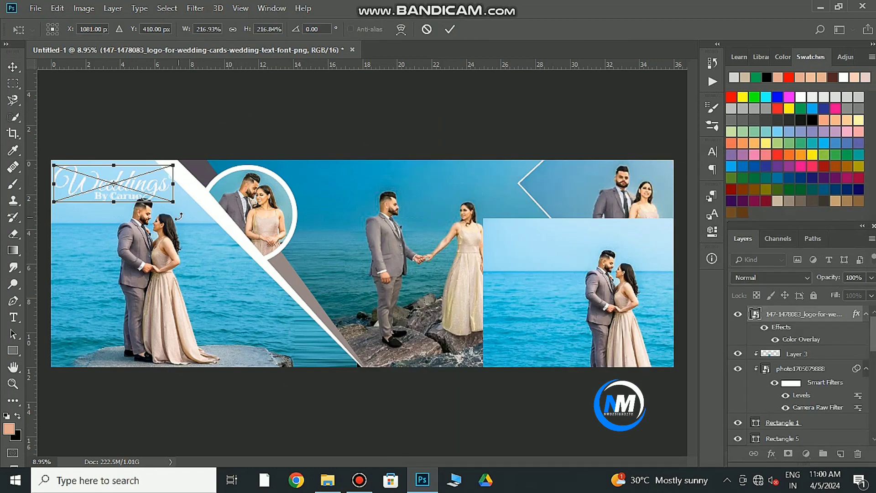
left_click_drag(154, 189, 152, 187)
key("Return")
Zoom in, rasterize the logo, and erase its subtitle line under Weddings.
key("ctrl+plus")
key("ctrl+plus")
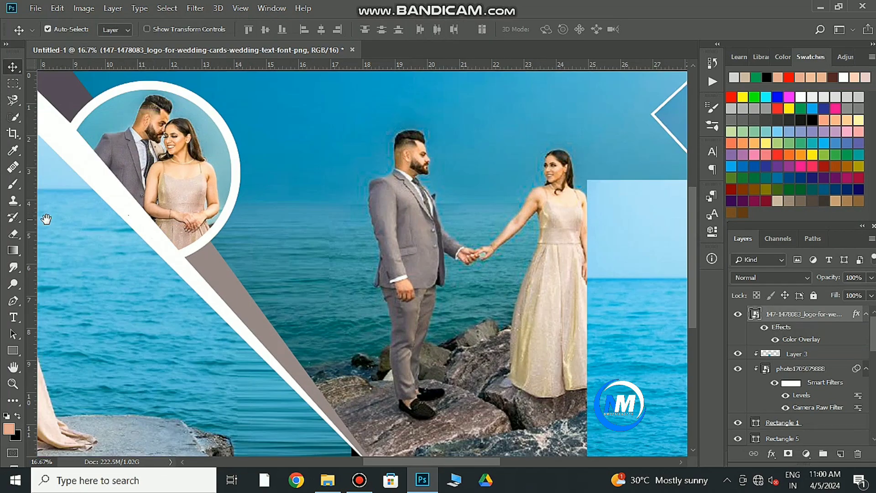
scroll(502, 194, "left", 10)
left_click(13, 234)
left_click(382, 176)
left_click(422, 196)
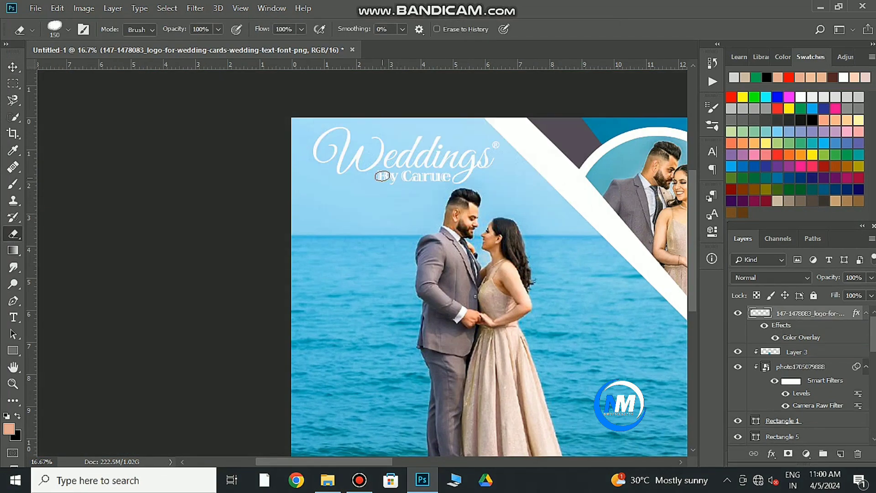
Darken the middle couple photo with Levels: midtones 0.91, black input 9.
left_click(12, 67)
key("ctrl+0")
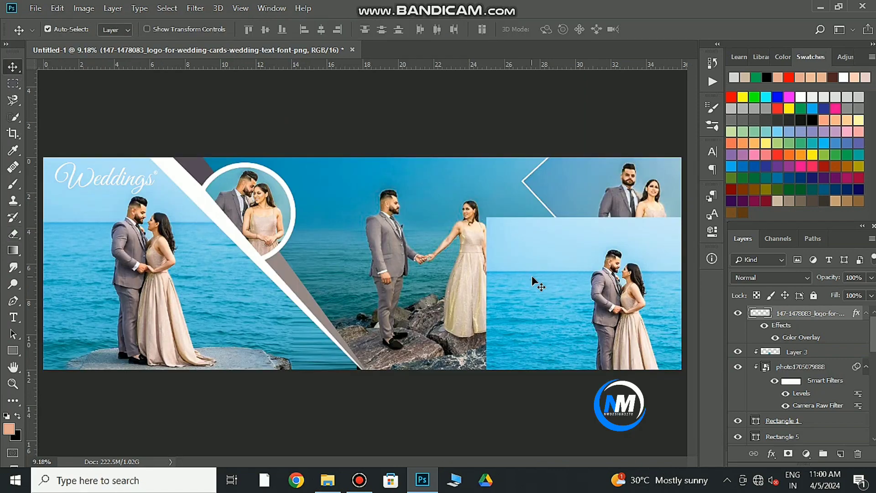
left_click(529, 287)
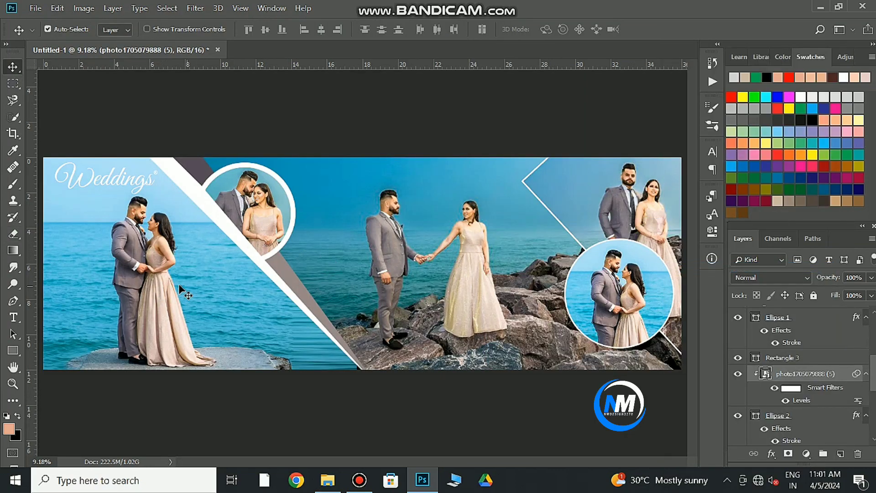
left_click(510, 227)
key("ctrl+l")
left_click_drag(724, 191, 730, 191)
left_click_drag(643, 191, 658, 176)
key("Return")
Darken the sea patch layer's midtones to 0.87 with Levels.
left_click(796, 423)
key("ctrl+l")
key("Return")
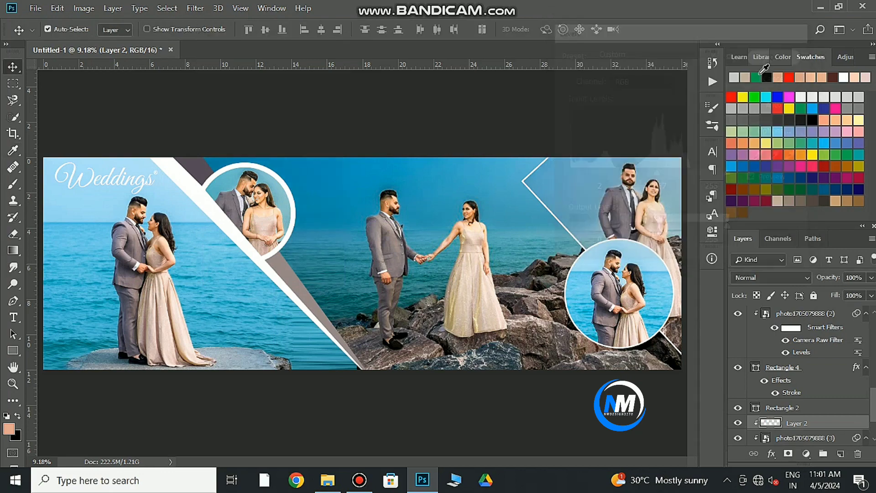
scroll(762, 420, "up", 5)
left_click(804, 325)
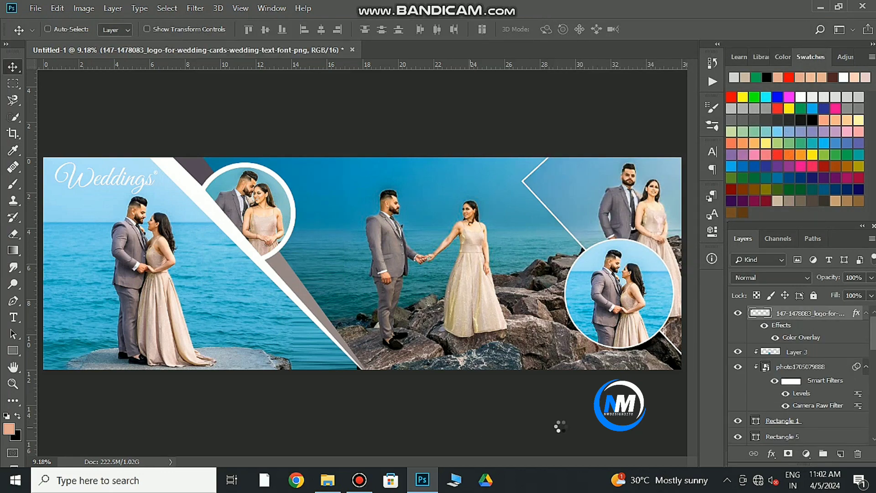
Stamp all visible layers into a new layer, apply Camera Raw Clarity +19, then open Levels.
key("ctrl+shift+alt+e")
key("ctrl+shift+a")
scroll(767, 274, "down", 5)
left_click_drag(763, 287, 778, 288)
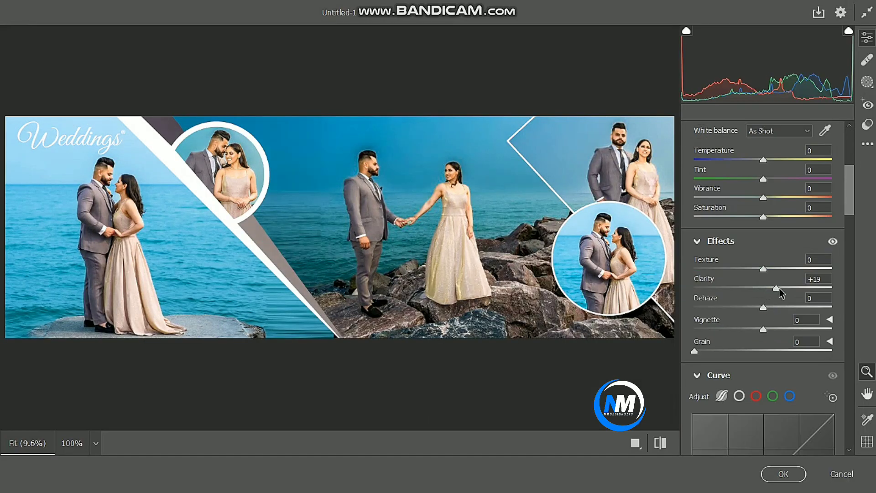
scroll(719, 355, "down", 15)
left_click(783, 474)
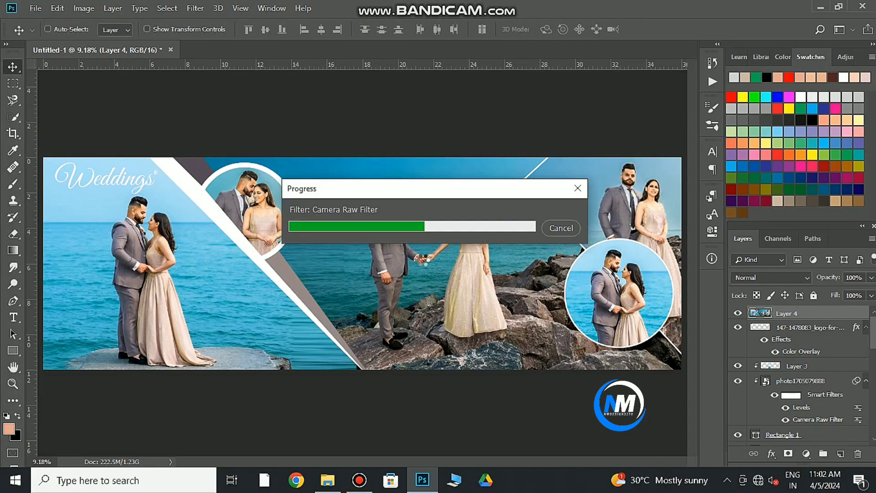
key("ctrl+l")
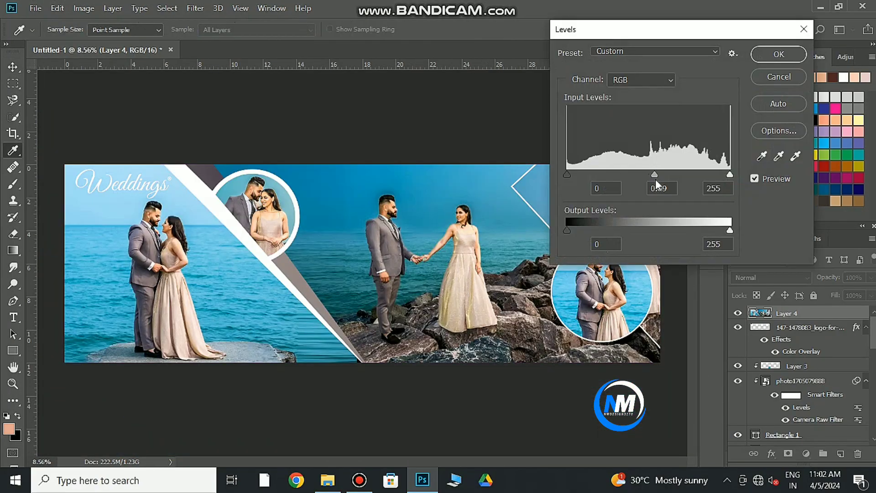